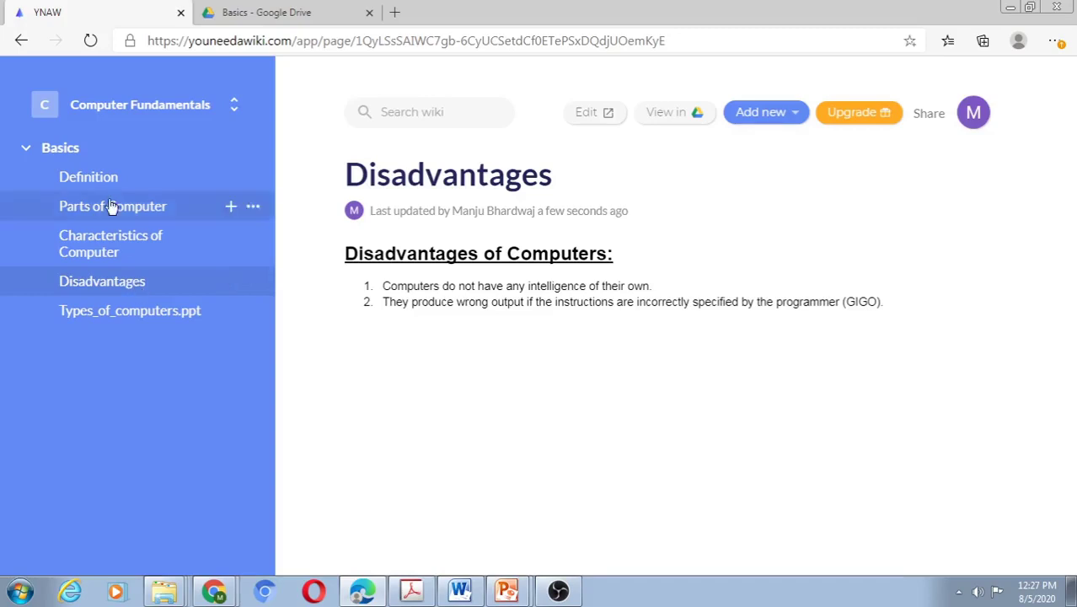
Create a folder named "Operating Systems" at the top level of the Computer Fundamentals wiki
click(131, 117)
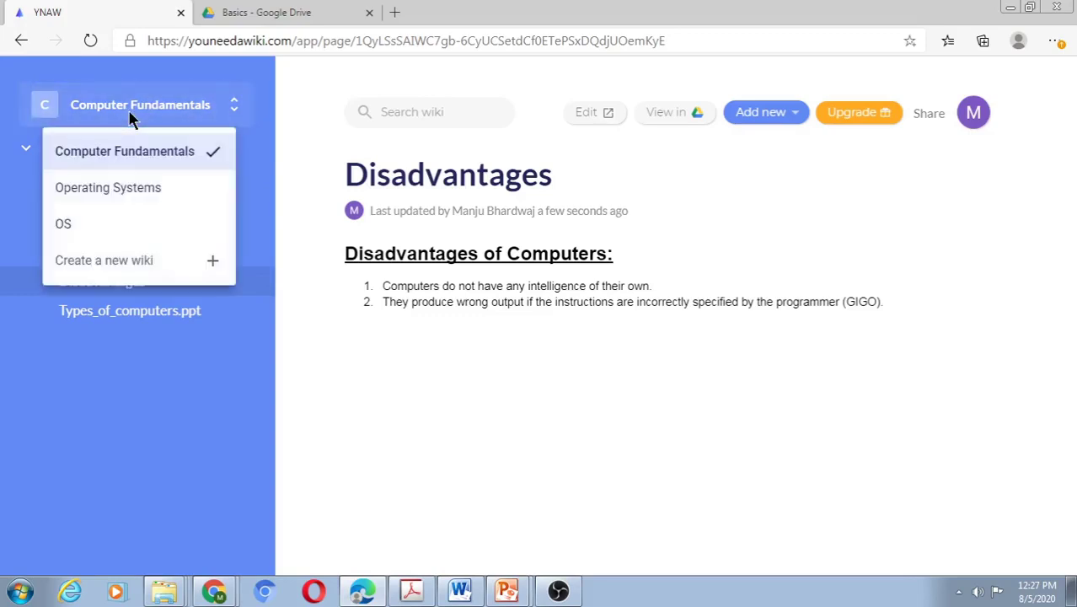
click(130, 117)
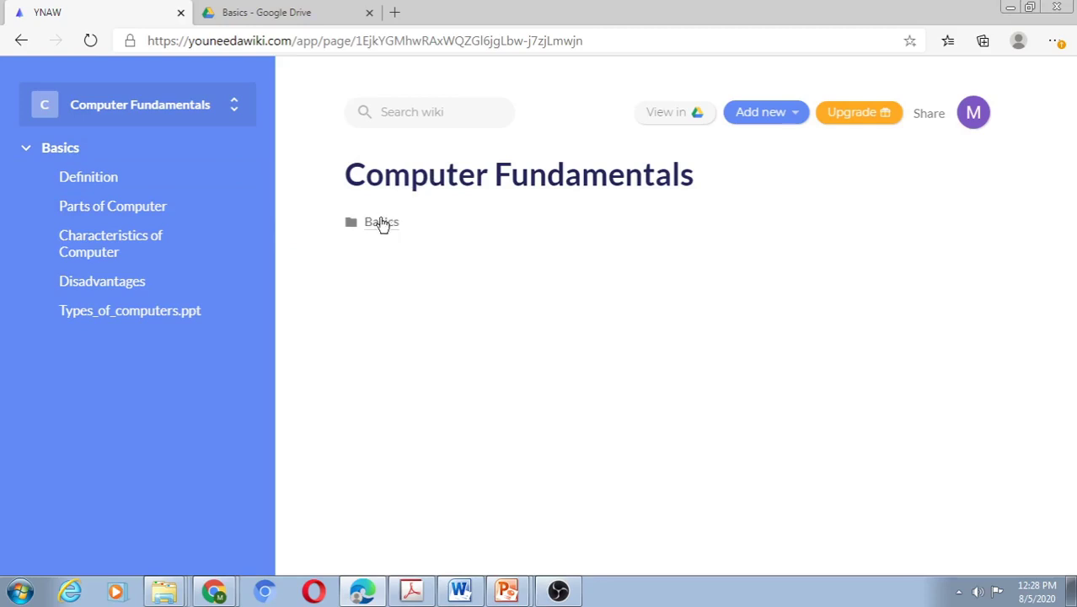
click(775, 114)
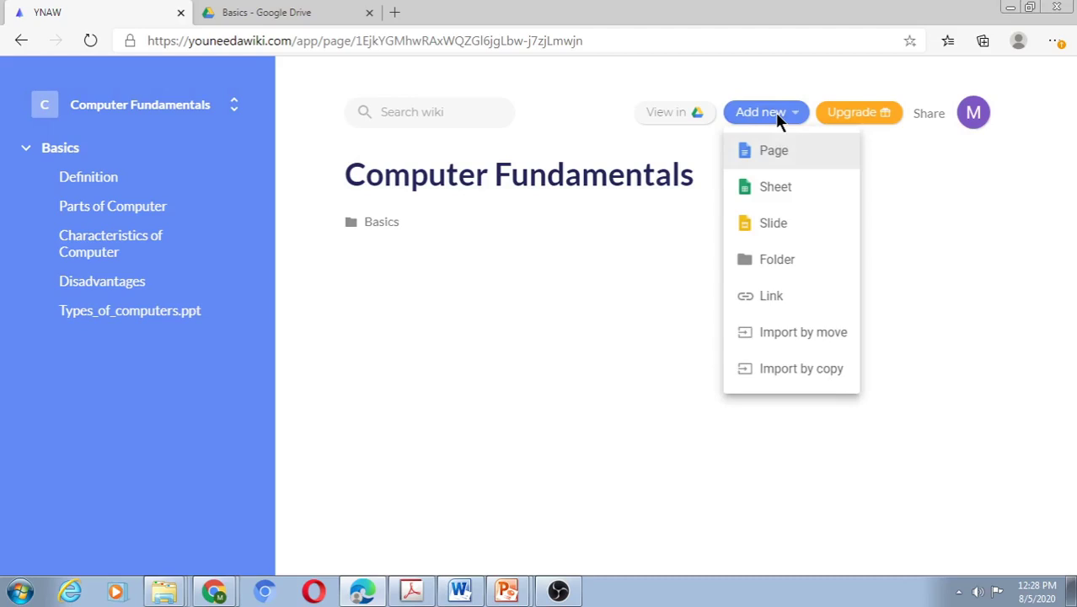
click(776, 261)
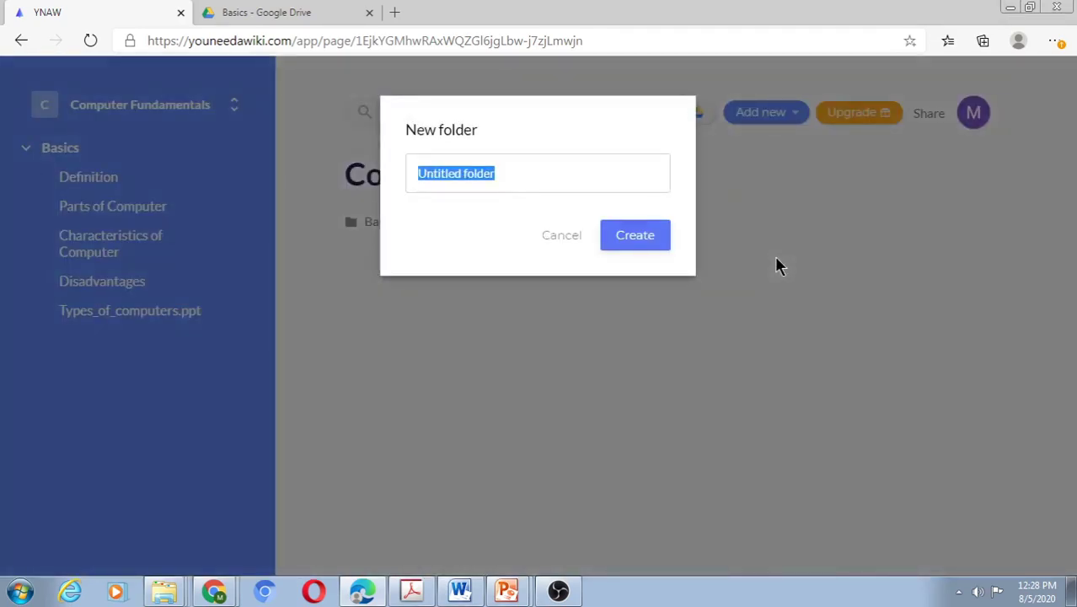
text(Opera)
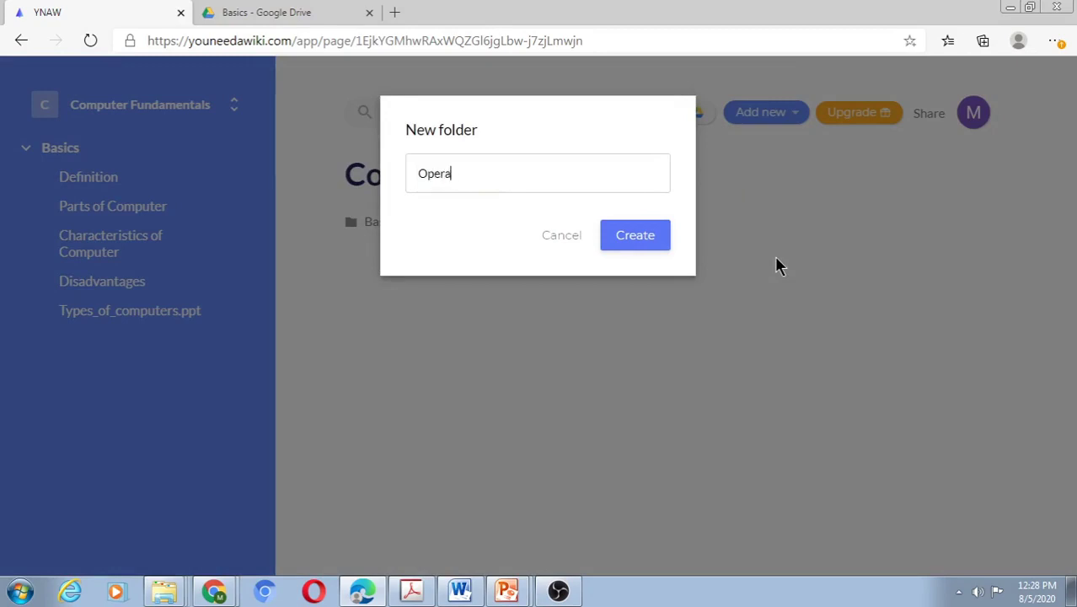
text(ting Systems)
click(624, 237)
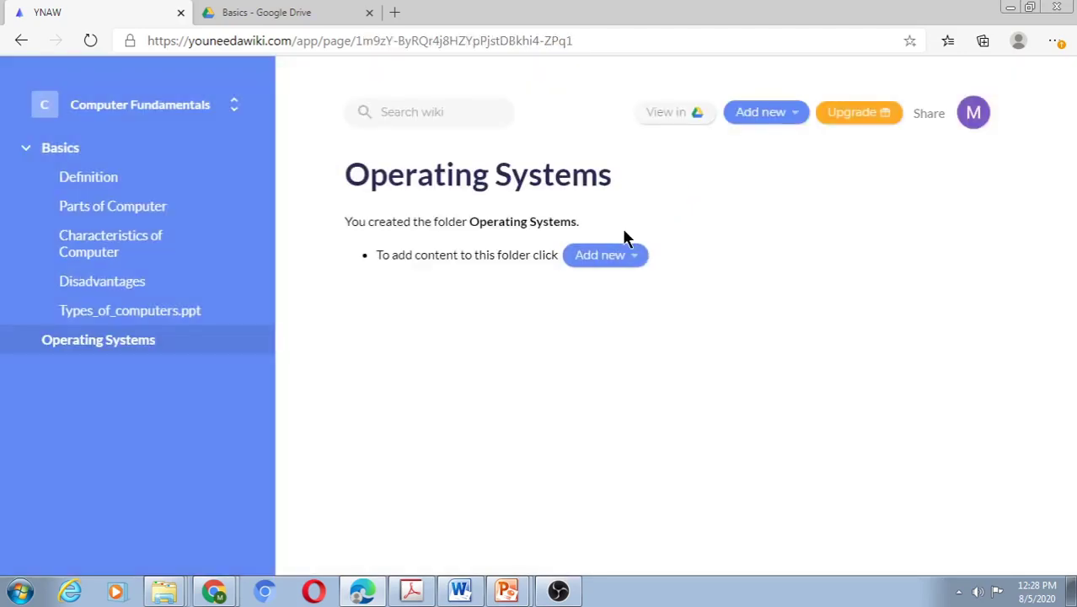
Create a page named "Introduction" in the Operating Systems folder
mouse_move(143, 352)
click(612, 258)
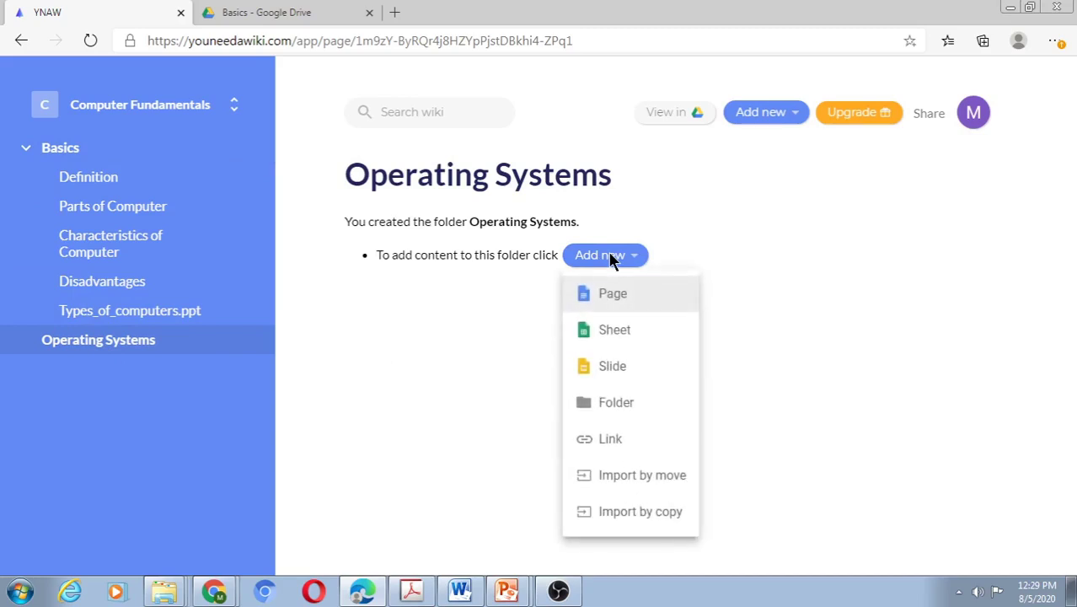
click(613, 296)
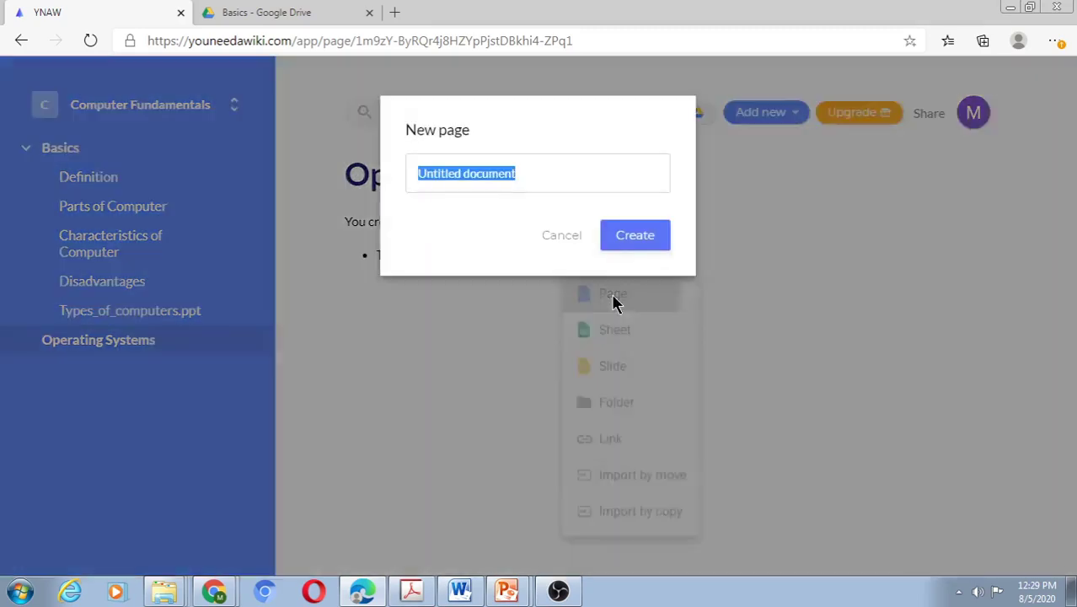
text(In)
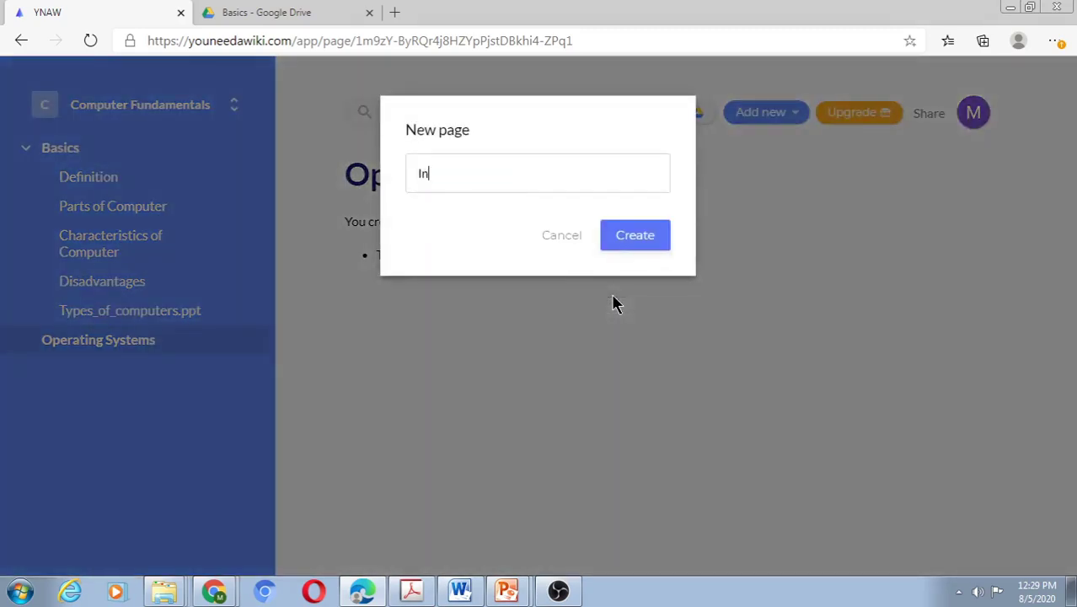
text(troduction)
click(638, 238)
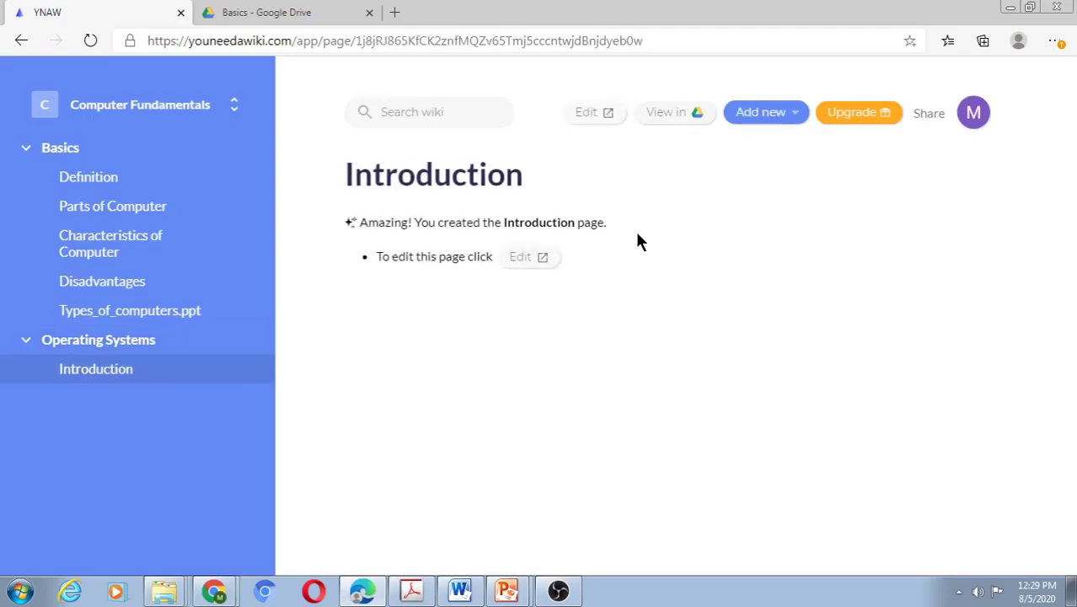
Open the Introduction page for editing and paste in the text above the "Processor management" heading, copied from Operating System.docx in Word, excluding its title
click(525, 259)
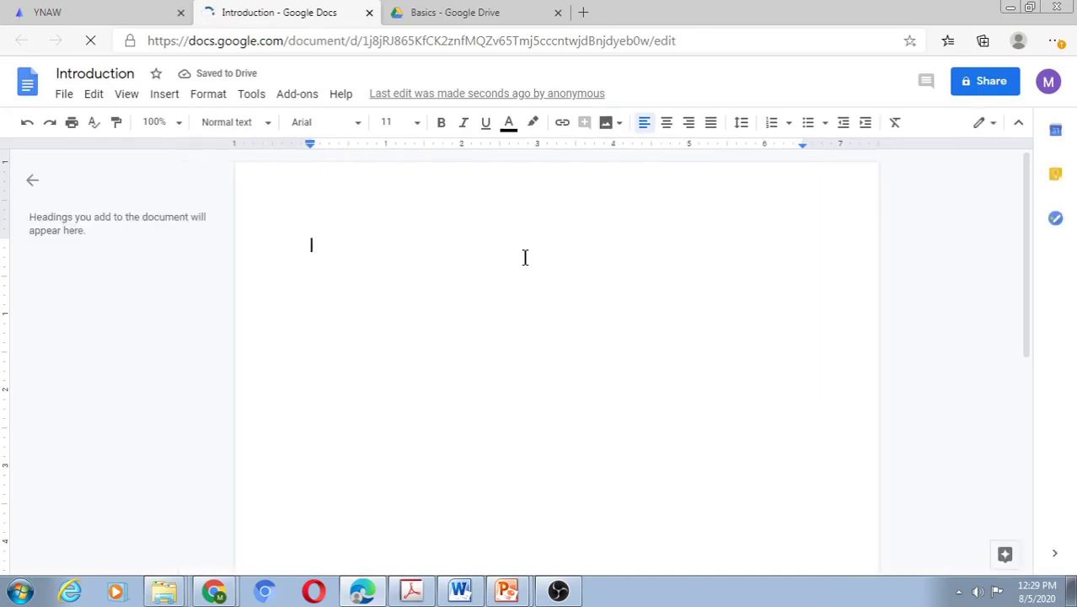
click(460, 592)
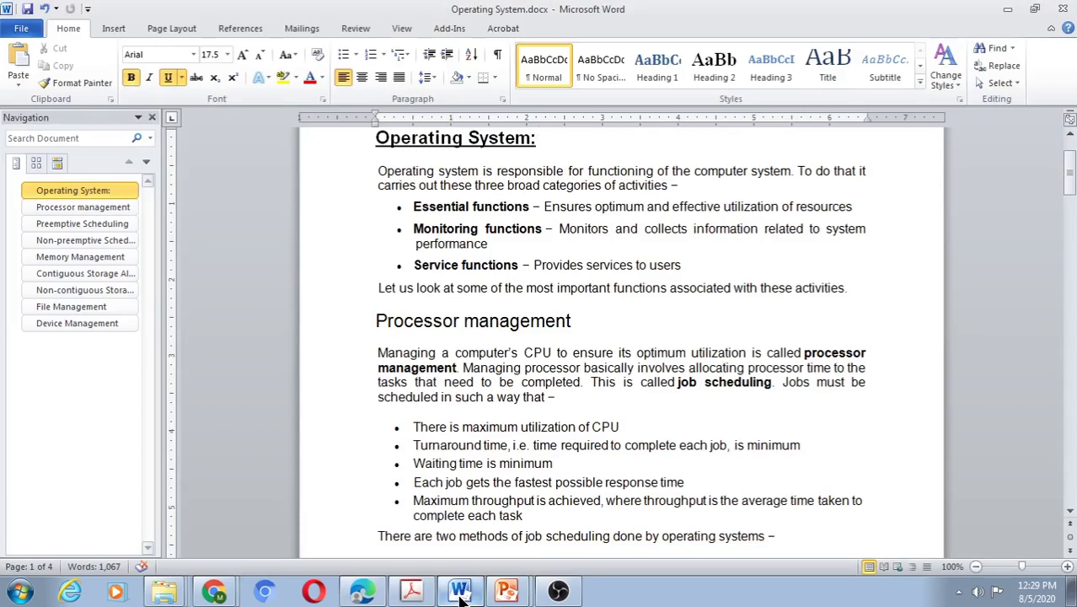
key(Down)
key(Left)
key(Left)
key(Left)
key(Left)
key(Left)
key(Left)
key(Left)
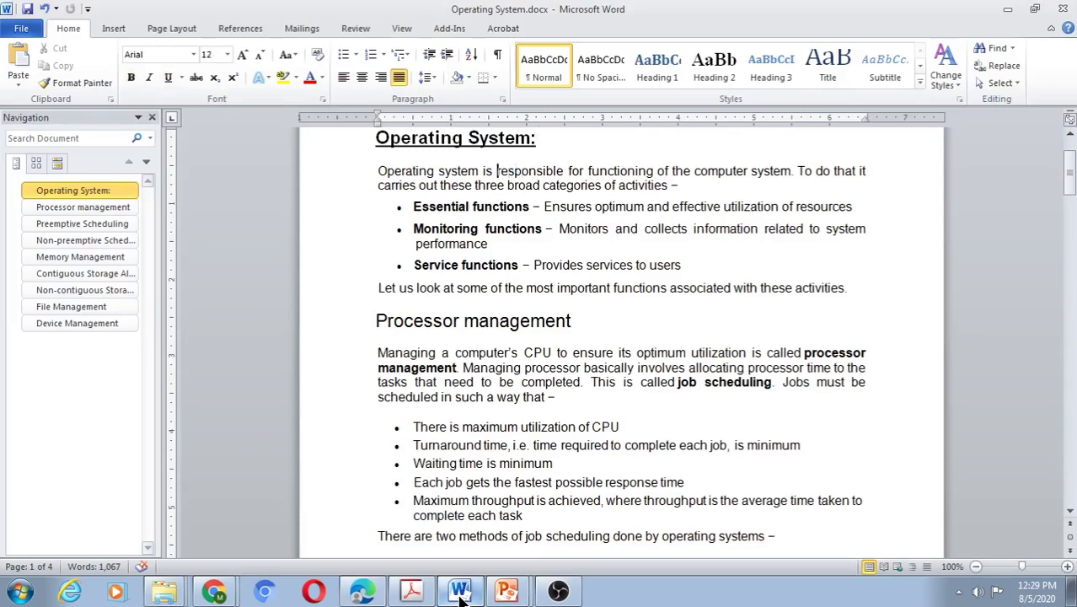
key(Left)
key(Left)
key(Left)
key(Left)
key(Left)
key(Left)
key(Left)
key(Left)
key(Left)
key(Left)
key(Left)
key(Left)
key(Left)
key(Left)
key(Left)
key(Left)
key(Left)
key(Left)
key(Left)
key(Left)
key(shift+Down)
key(shift+Down)
key(shift+Down)
key(shift+Down)
key(shift+Down)
key(shift+Down)
key(shift+Down)
key(ctrl+c)
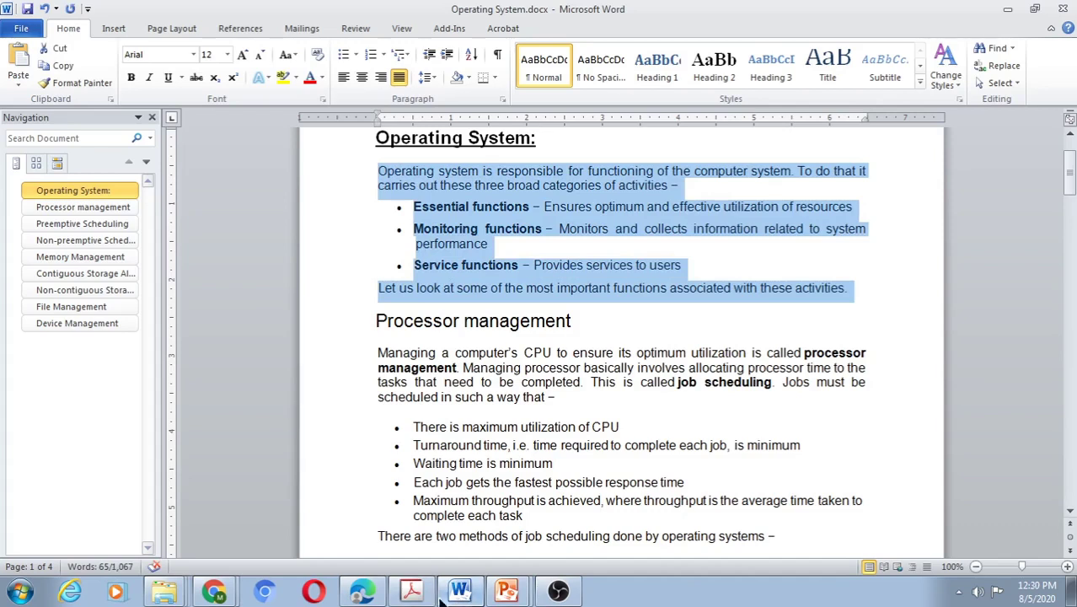
click(370, 593)
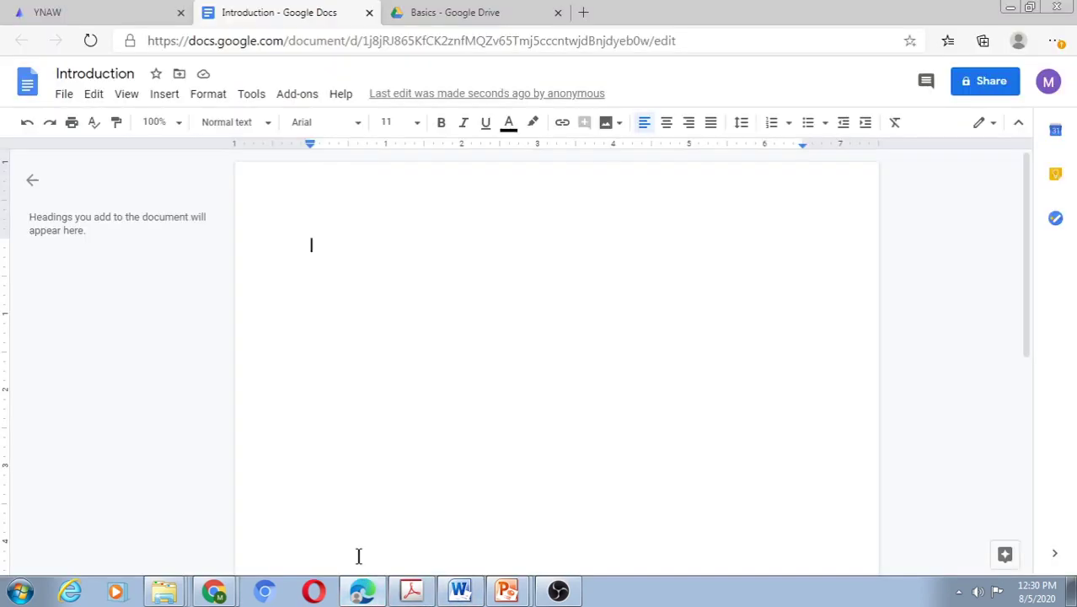
key(ctrl+v)
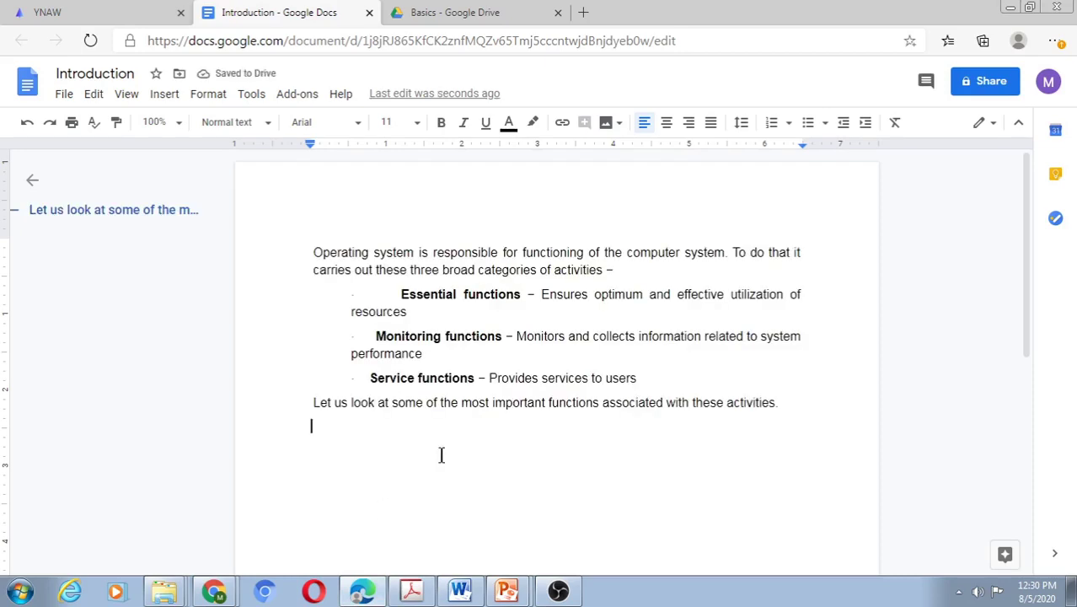
Remove the extra space before Essential, Monitoring and Service functions, then close the document and show the Introduction page in the wiki
click(399, 296)
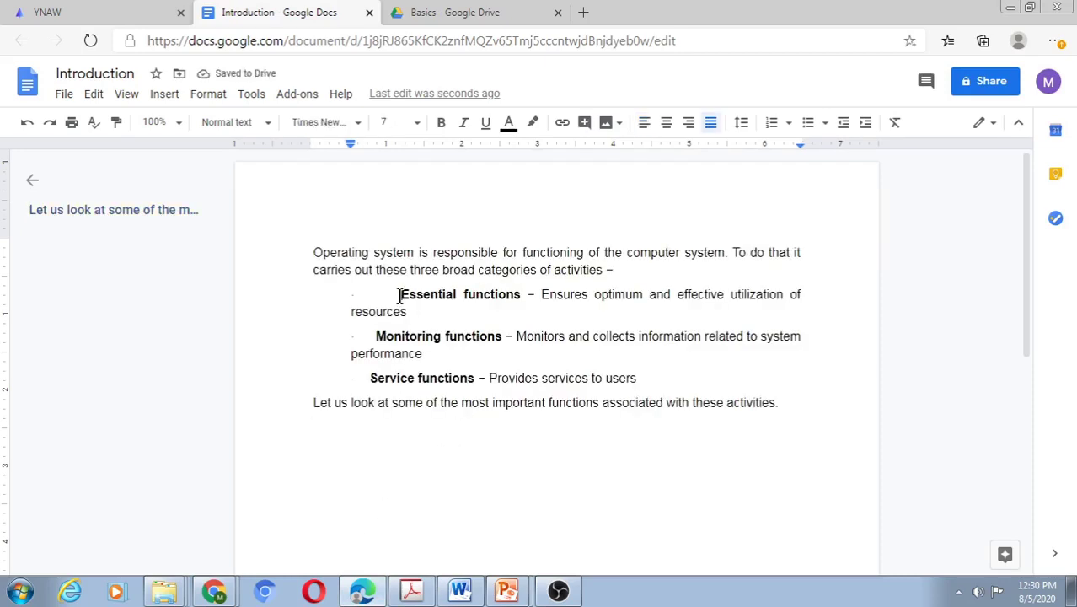
key(BackSpace)
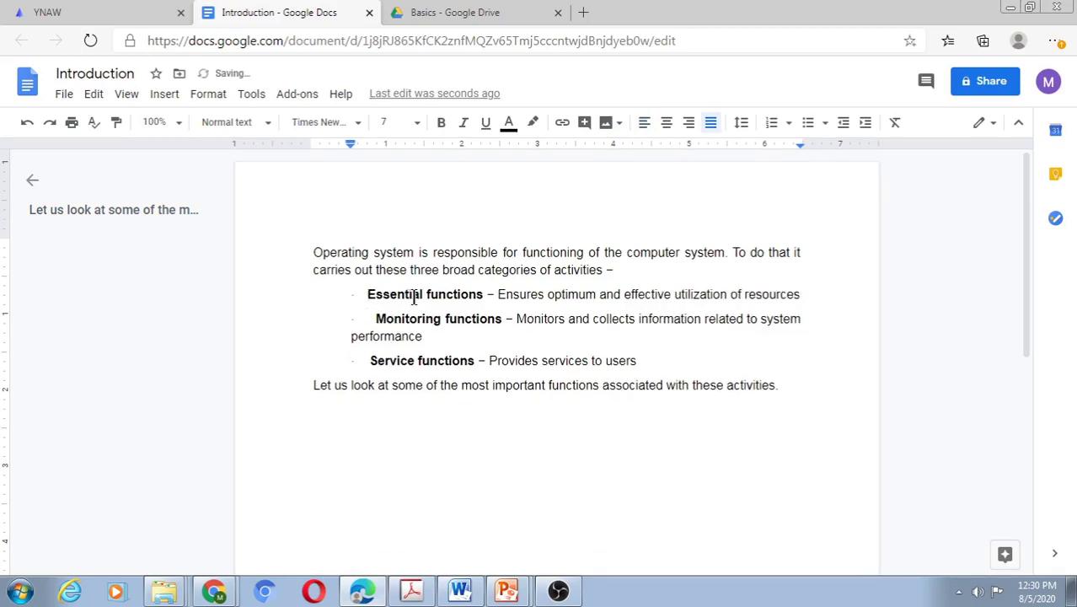
key(Down)
key(Delete)
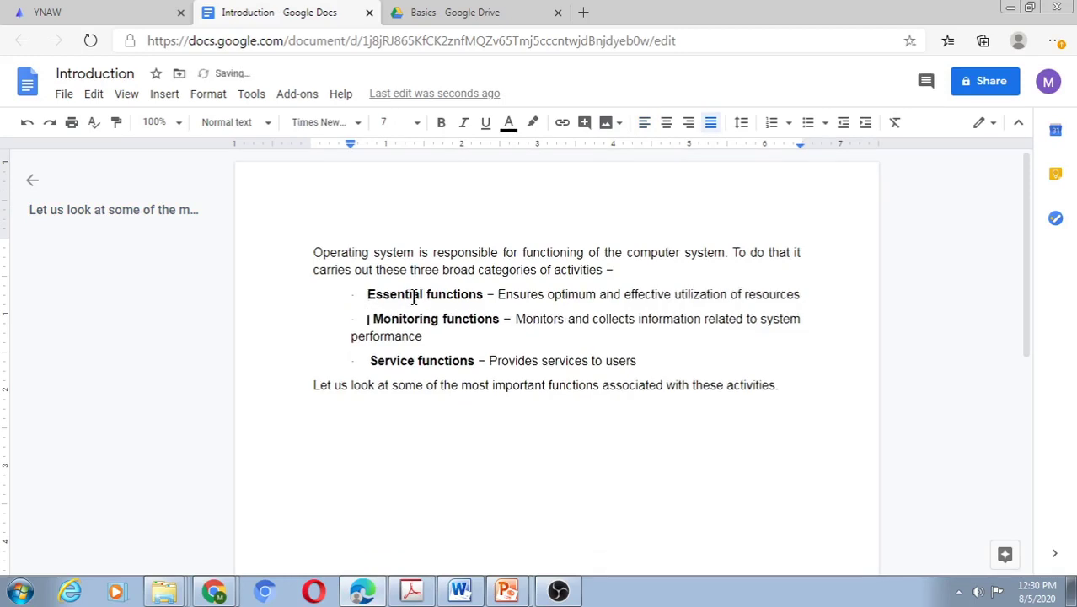
key(Delete)
key(Down)
key(Down)
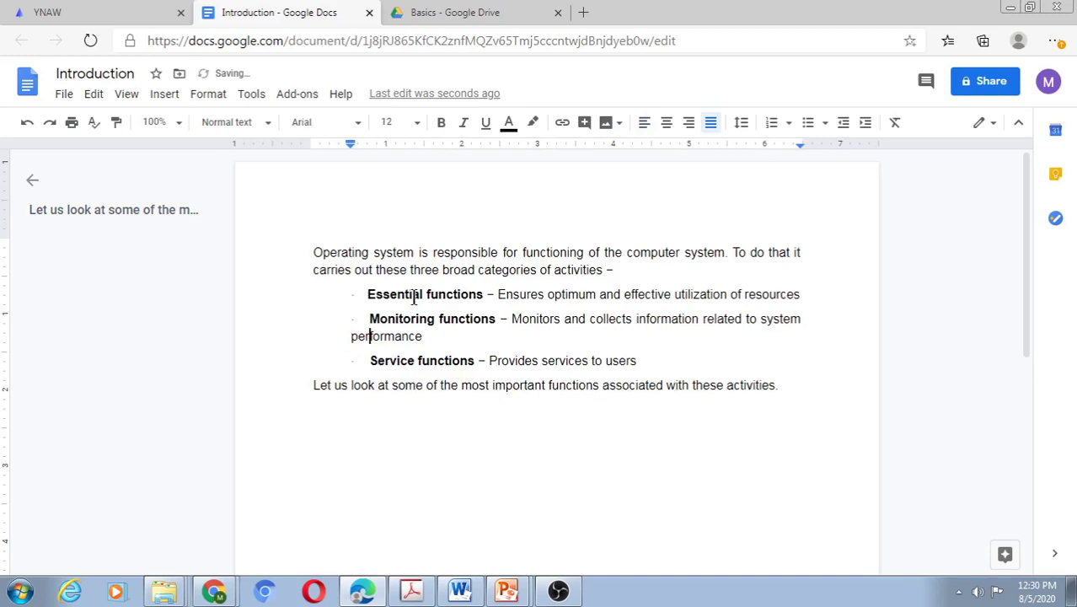
key(Delete)
key(Delete)
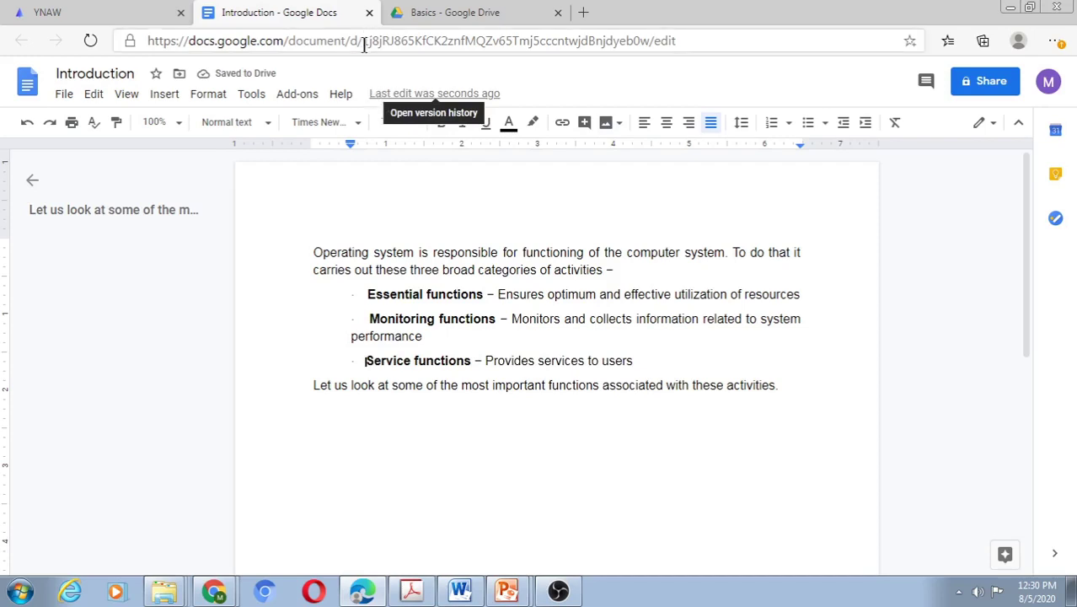
click(369, 14)
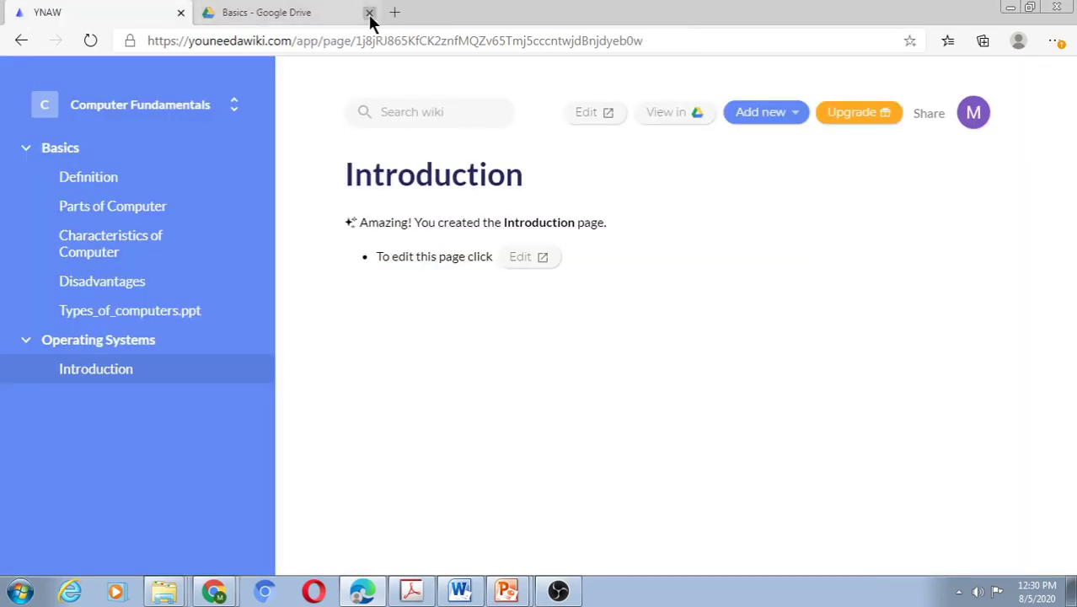
click(116, 380)
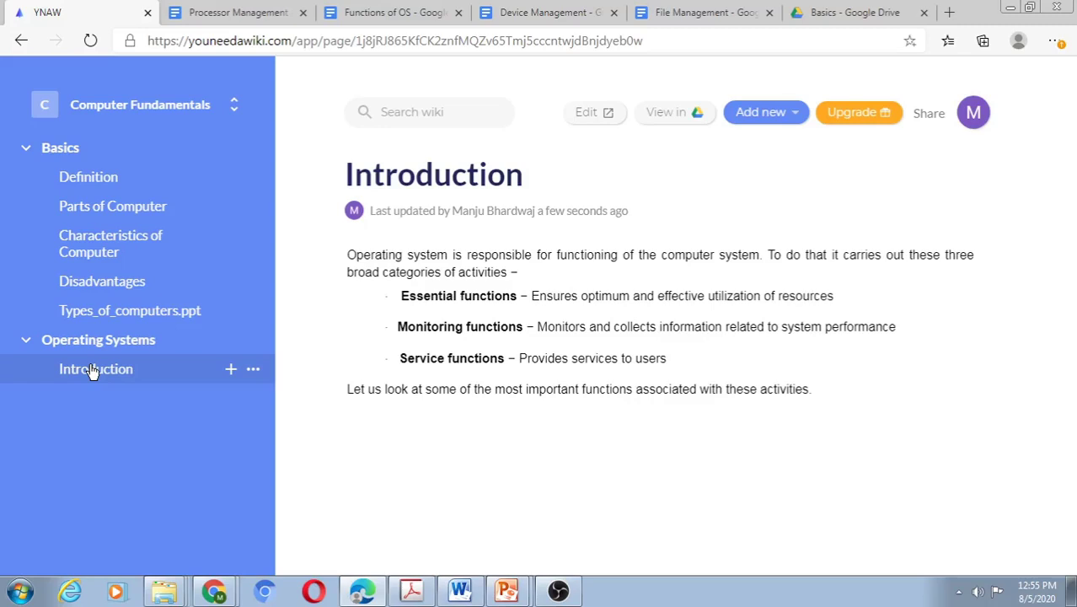
Create a page named "Functions of OS" alongside the Introduction page in the Operating Systems folder
click(756, 118)
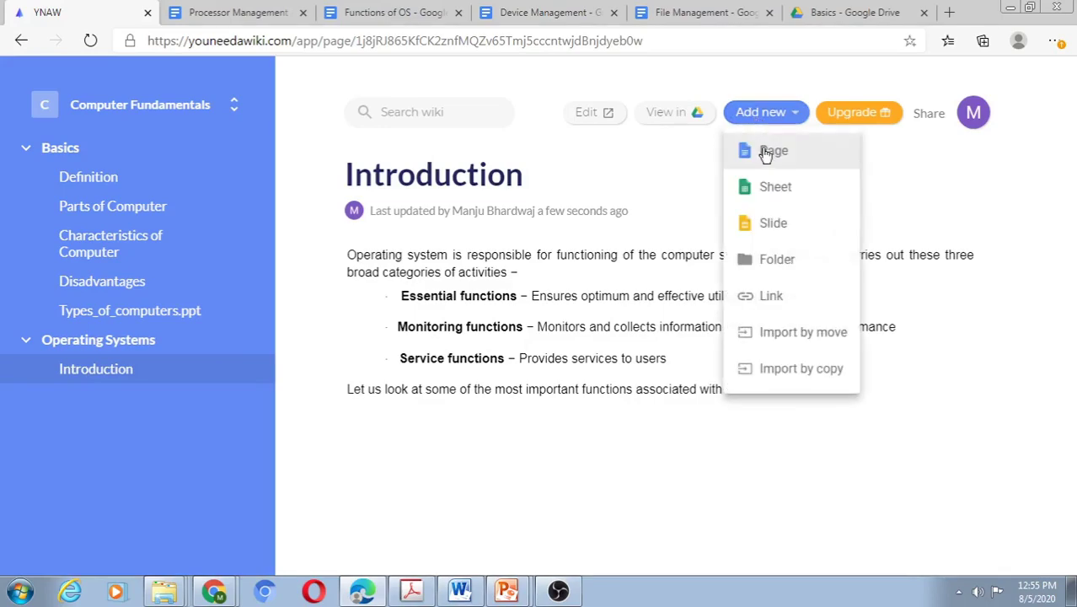
click(764, 151)
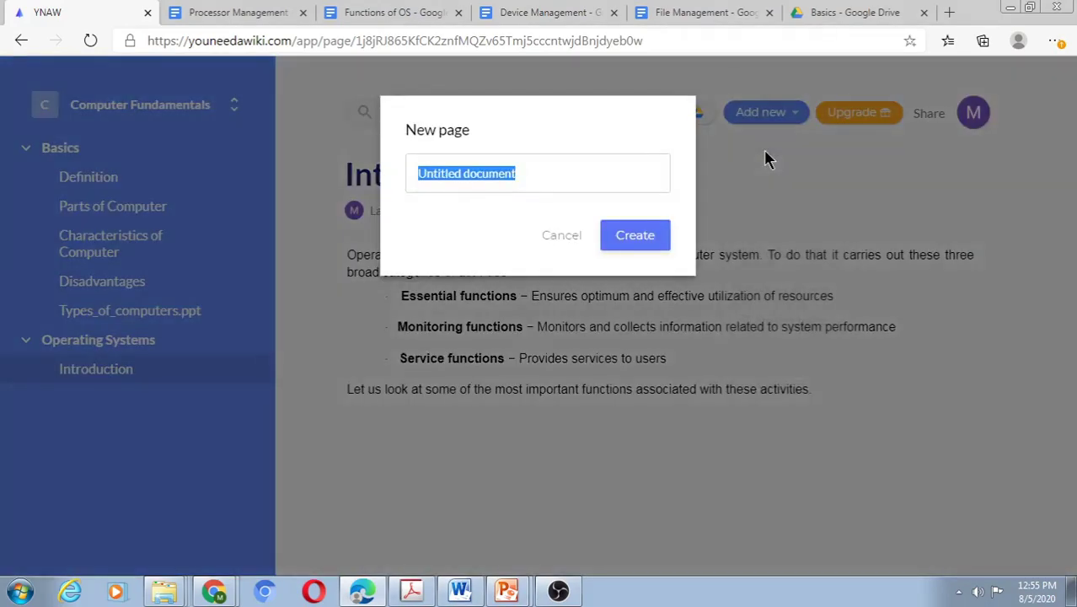
text(Fuct)
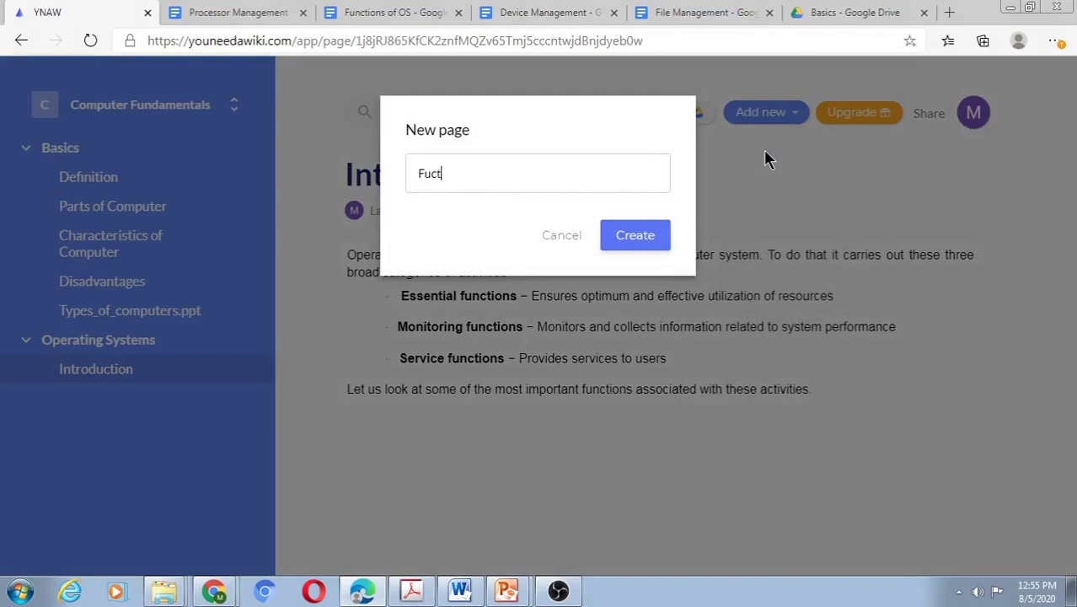
key(BackSpace)
key(BackSpace)
text(nctions)
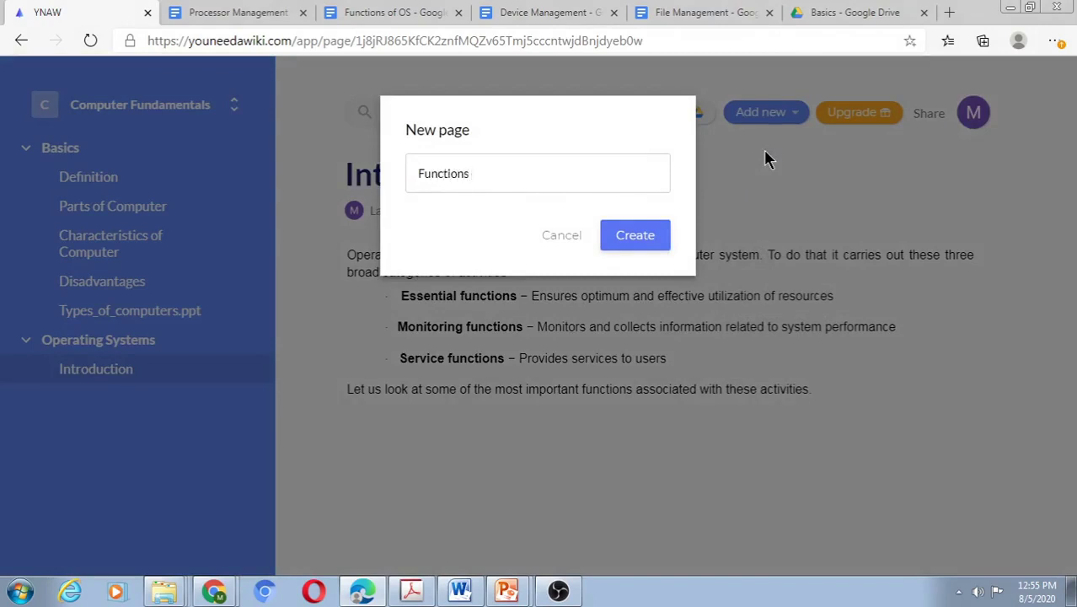
text( of OS)
click(638, 236)
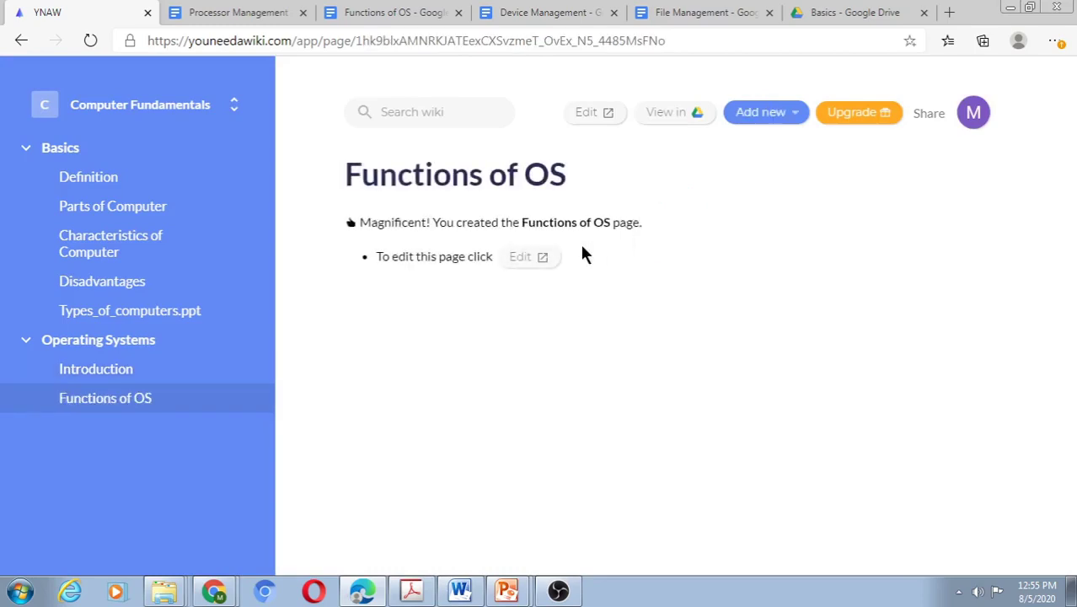
Open the Functions of OS page for editing and enter a numbered list: Processor Management, Memory Management, File Management, Device Management
click(531, 257)
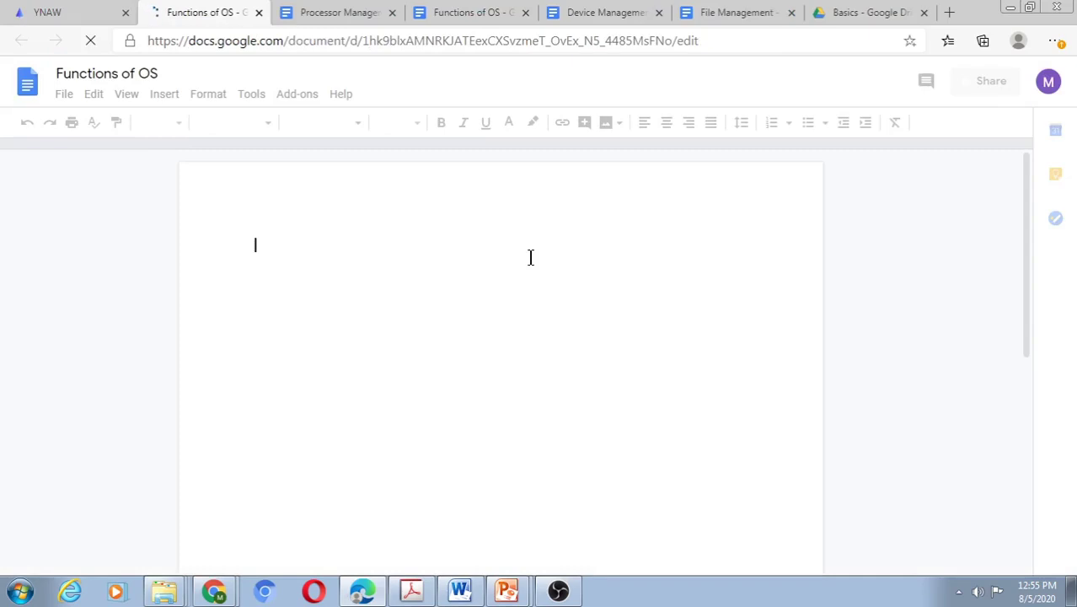
text(1)
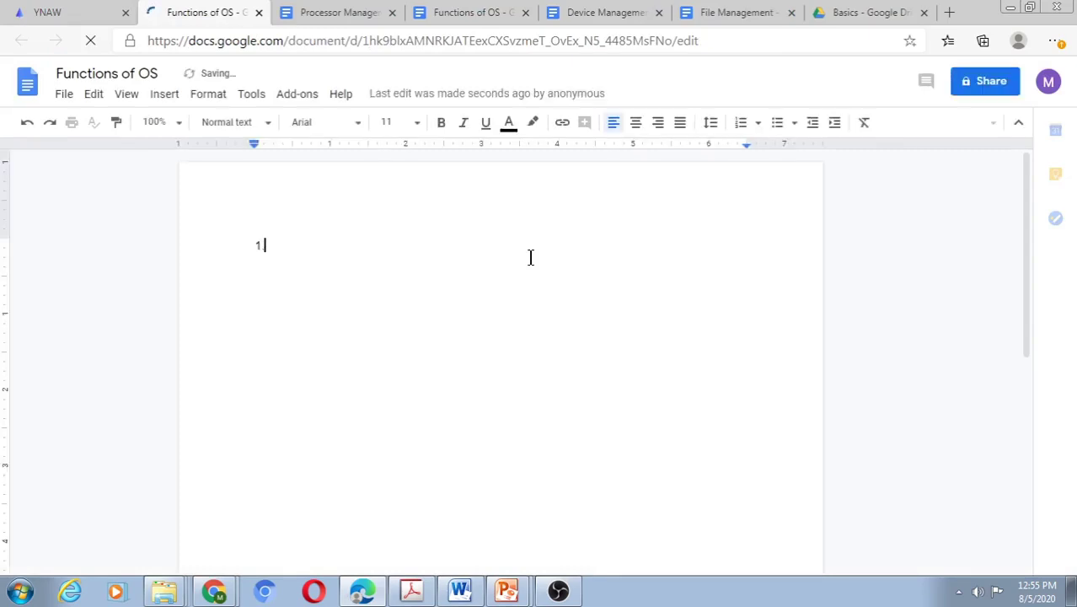
text(. )
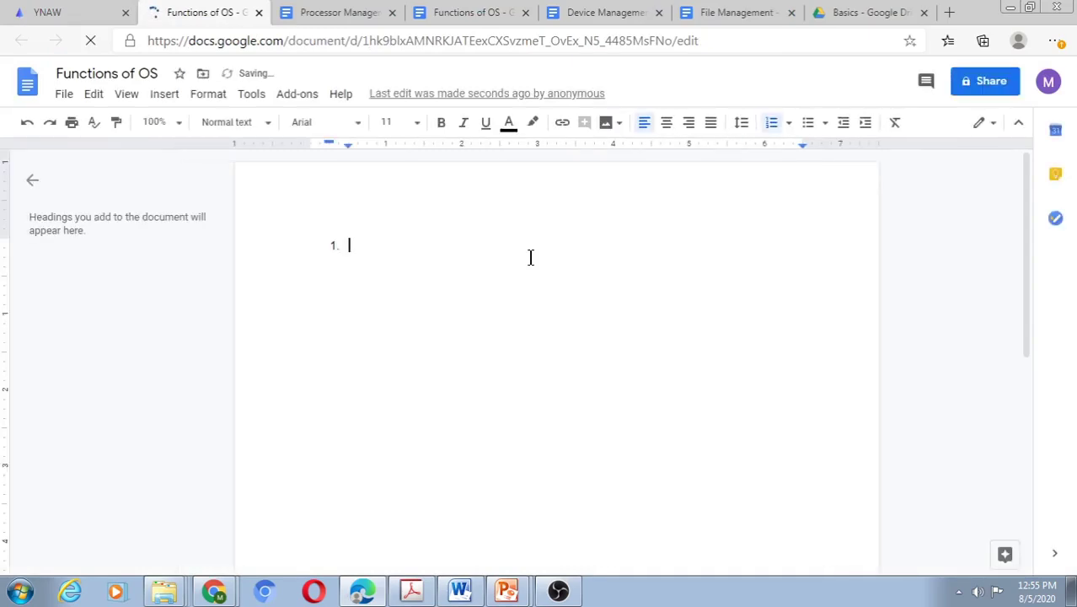
text(Proces)
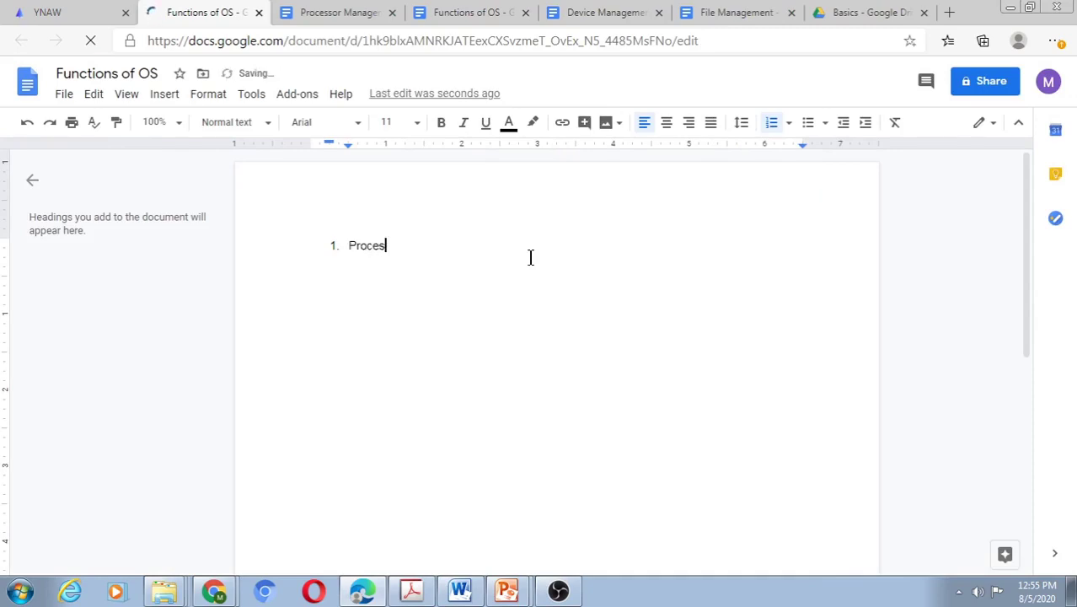
text(sor Man)
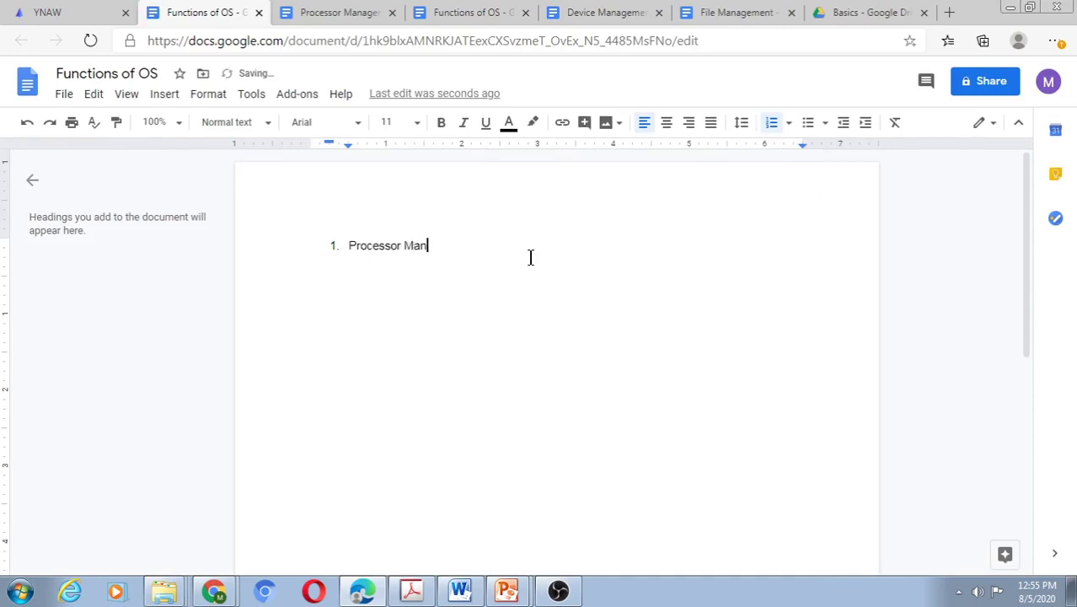
text(agement)
key(Return)
text(Mem)
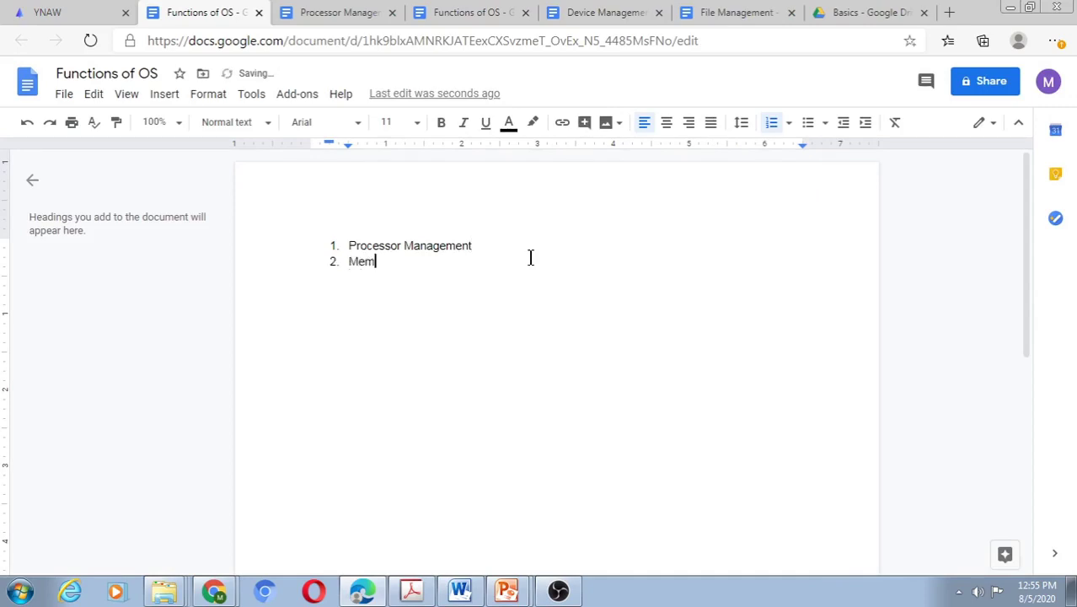
text(ory Management)
key(Return)
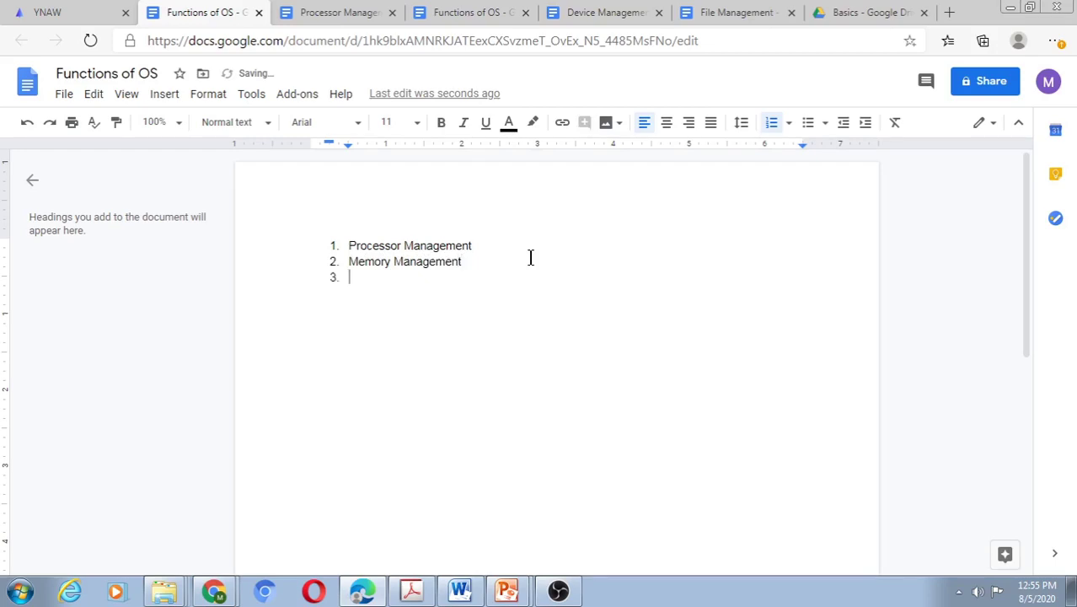
text(File Manage)
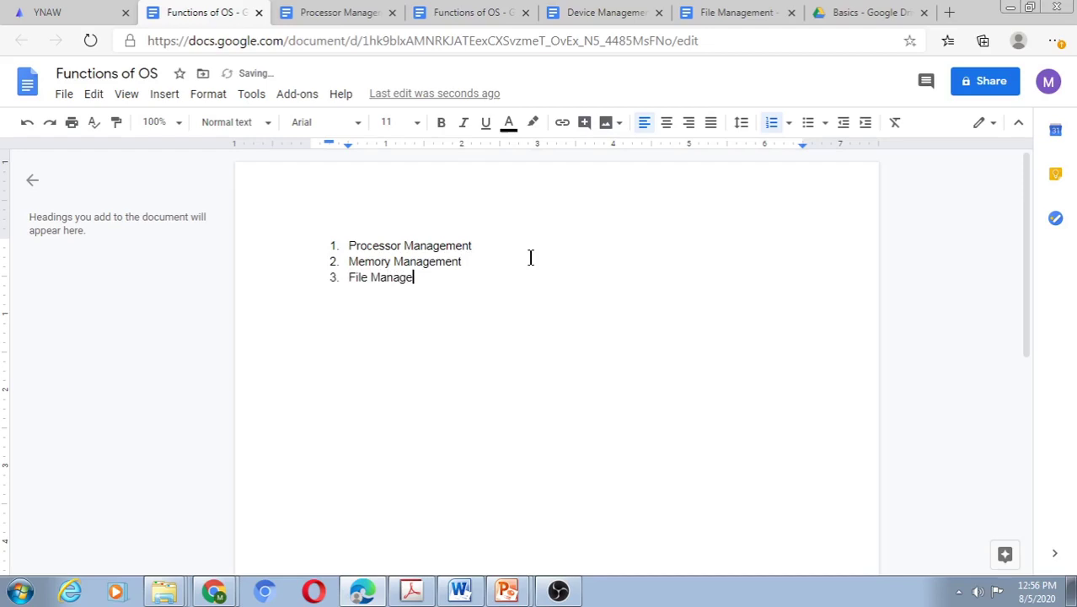
text(ment)
key(Return)
text(Device Mana)
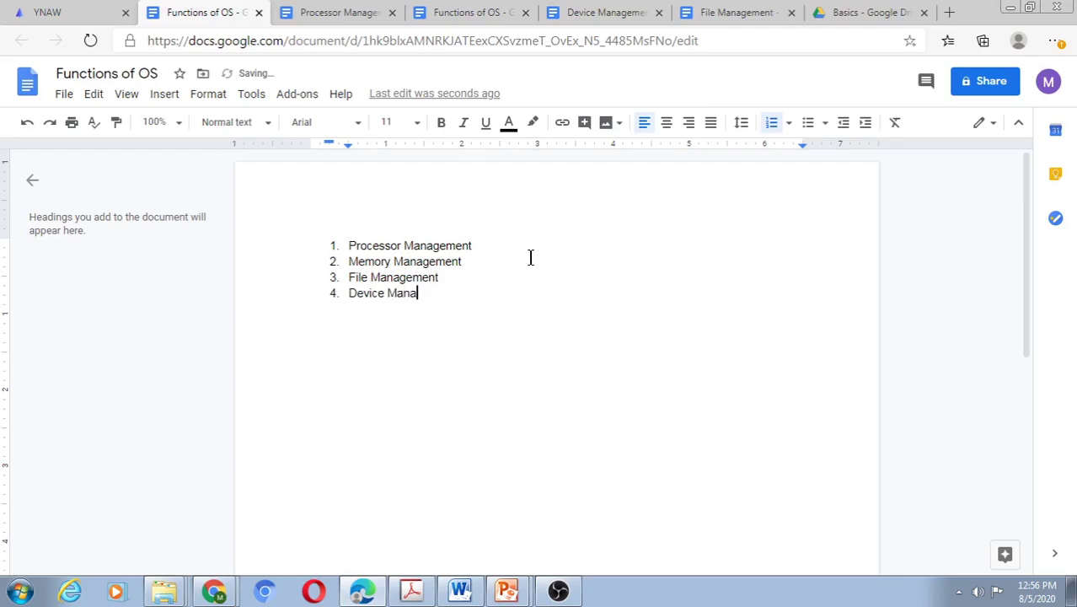
text(gement)
key(BackSpace)
text(t)
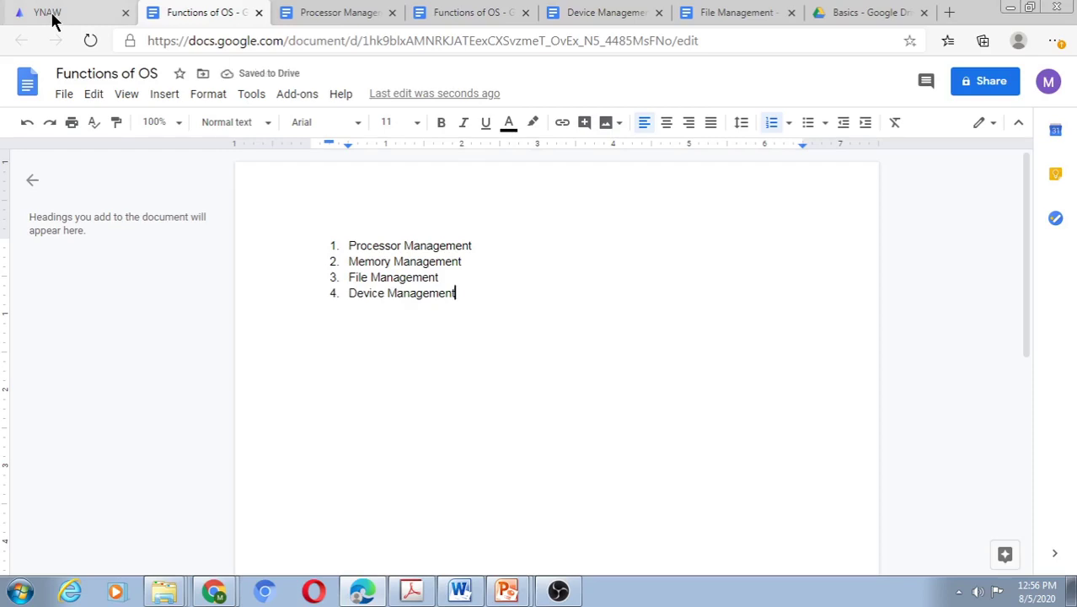
Return to the wiki and reload the Functions of OS page to view its updated content
click(53, 20)
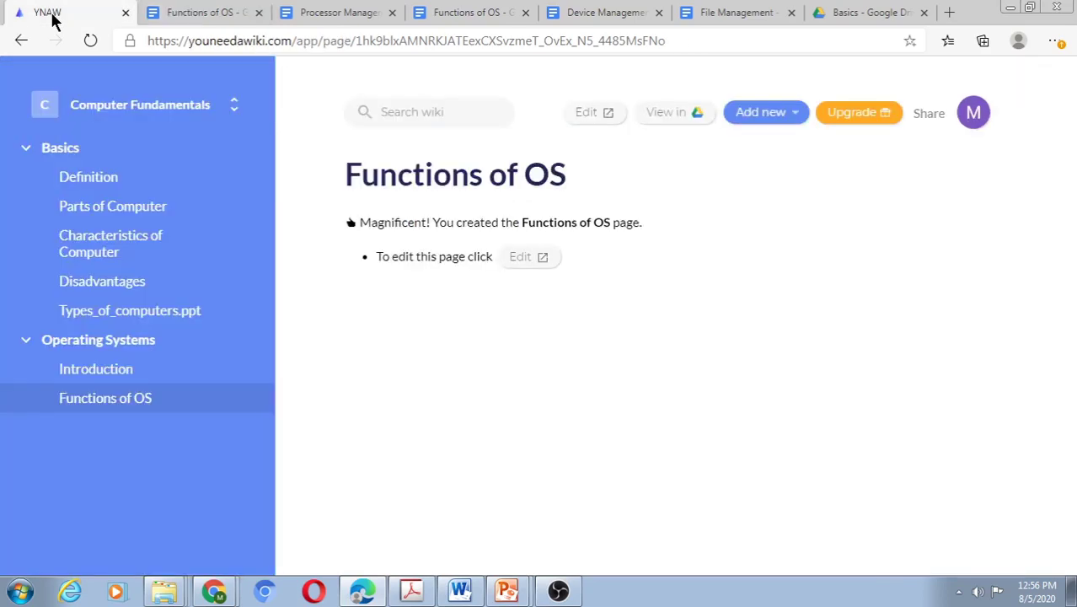
click(115, 386)
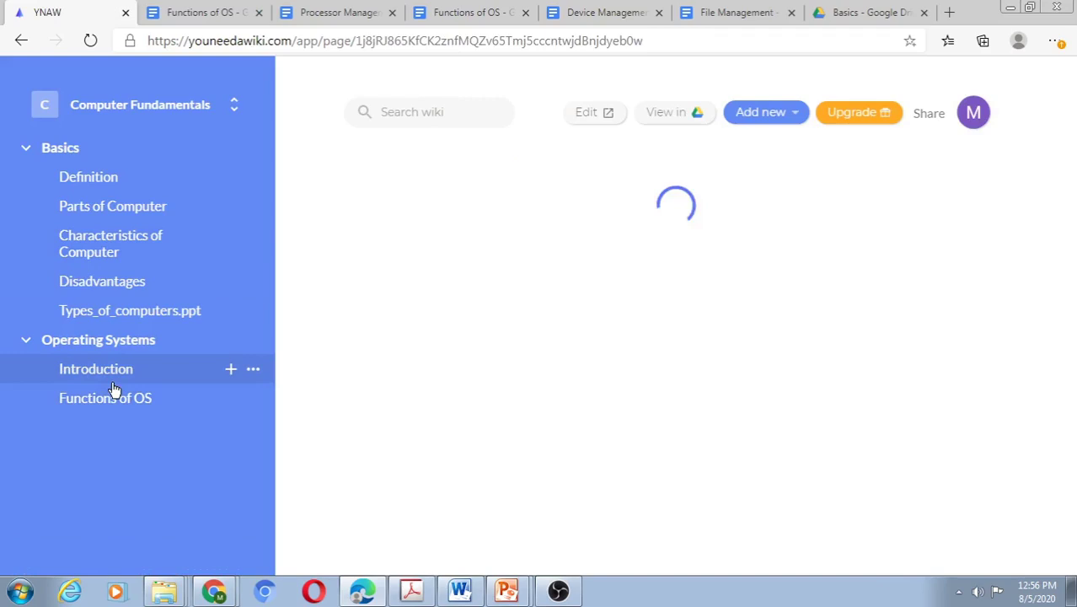
click(115, 401)
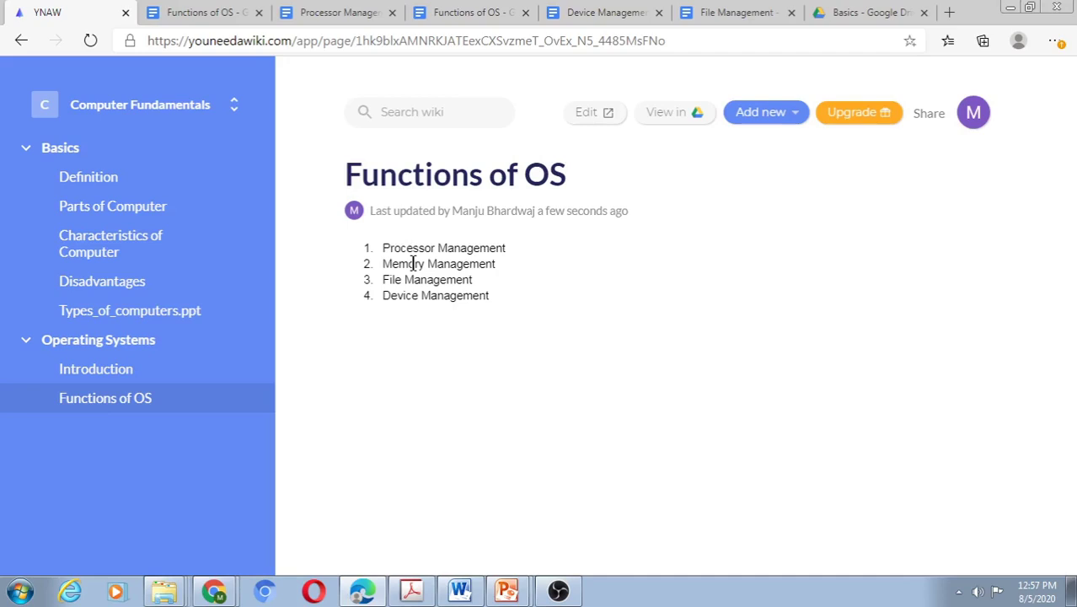
Move the Functions of OS page in the Operating Systems folder to the trash
mouse_move(219, 416)
click(253, 401)
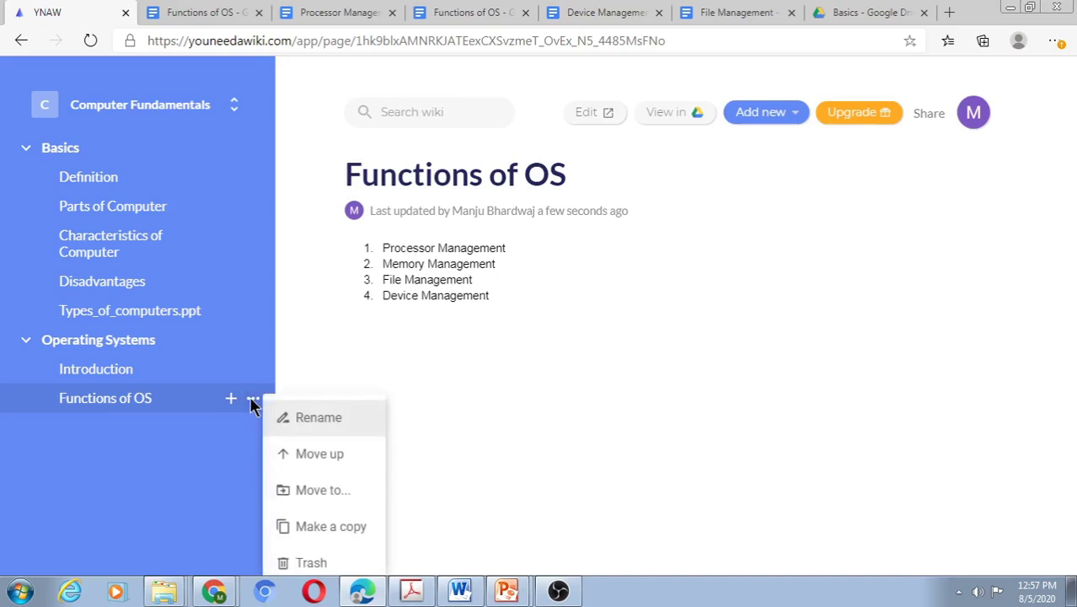
click(305, 562)
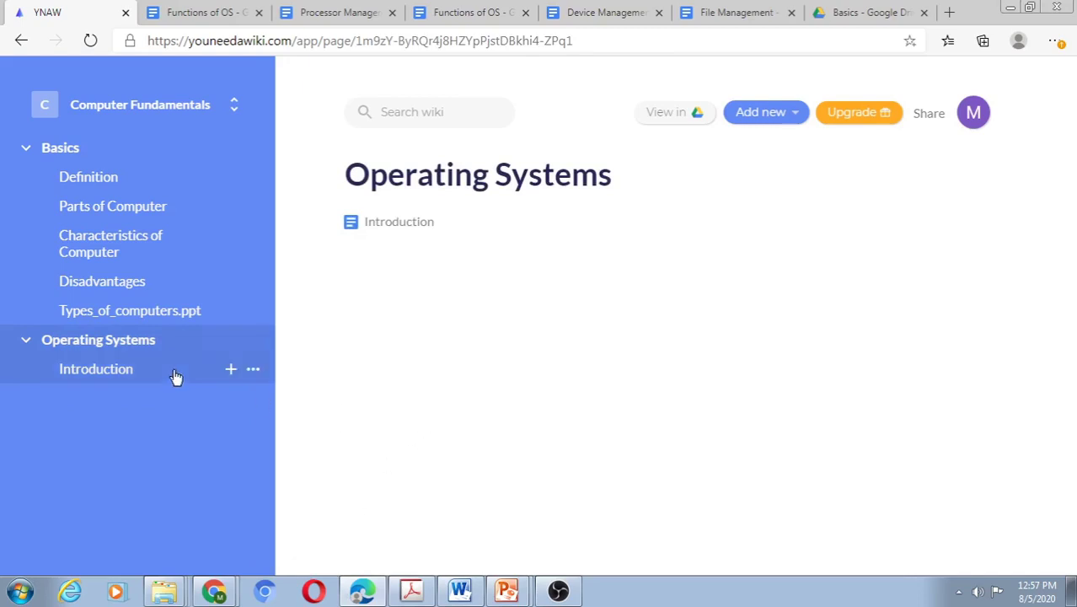
Create a folder named "Functions of OS" inside the Operating Systems folder
click(760, 117)
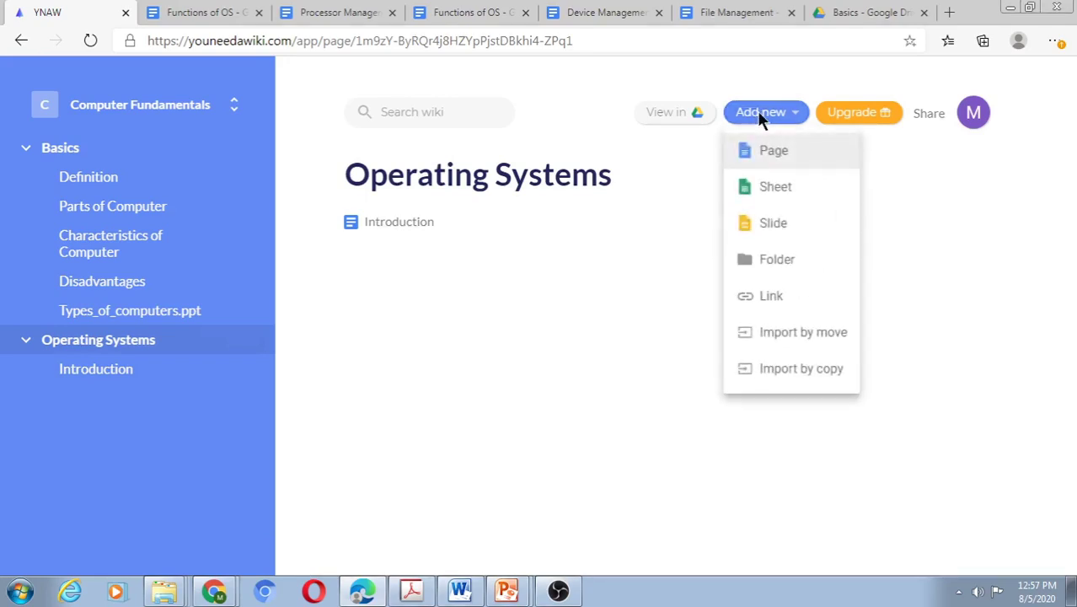
click(768, 259)
text(F)
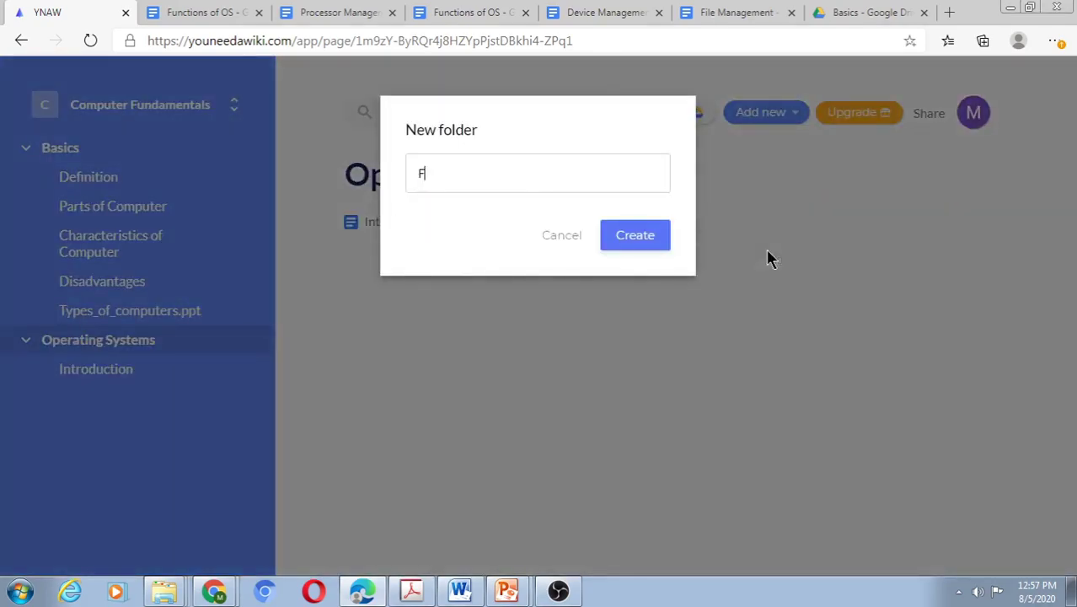
text(unctions of OS)
click(650, 244)
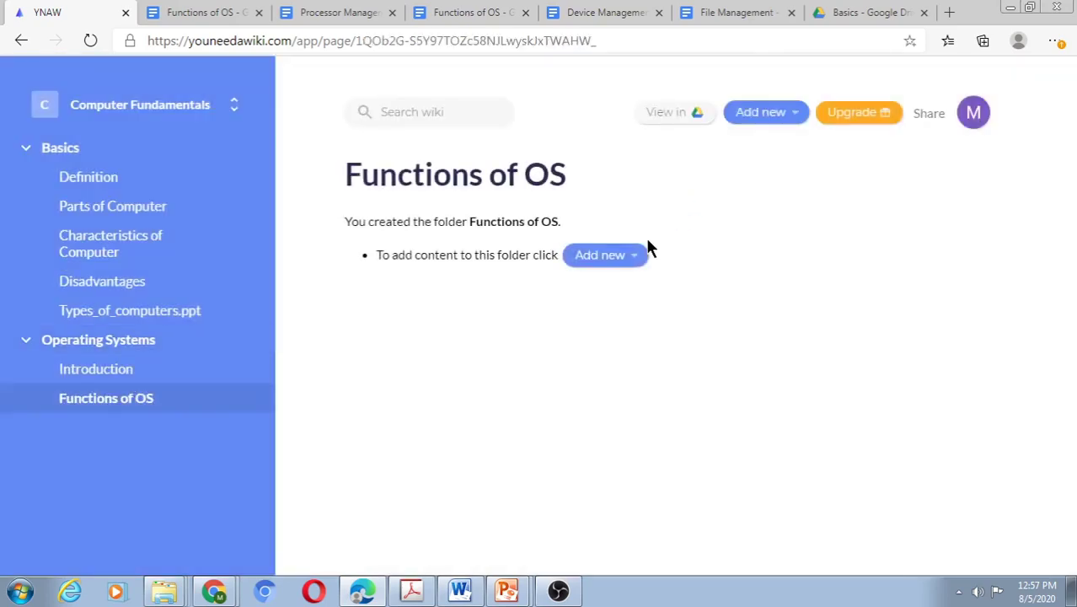
Create a page named "Processor Management" inside the Functions of OS folder
click(636, 255)
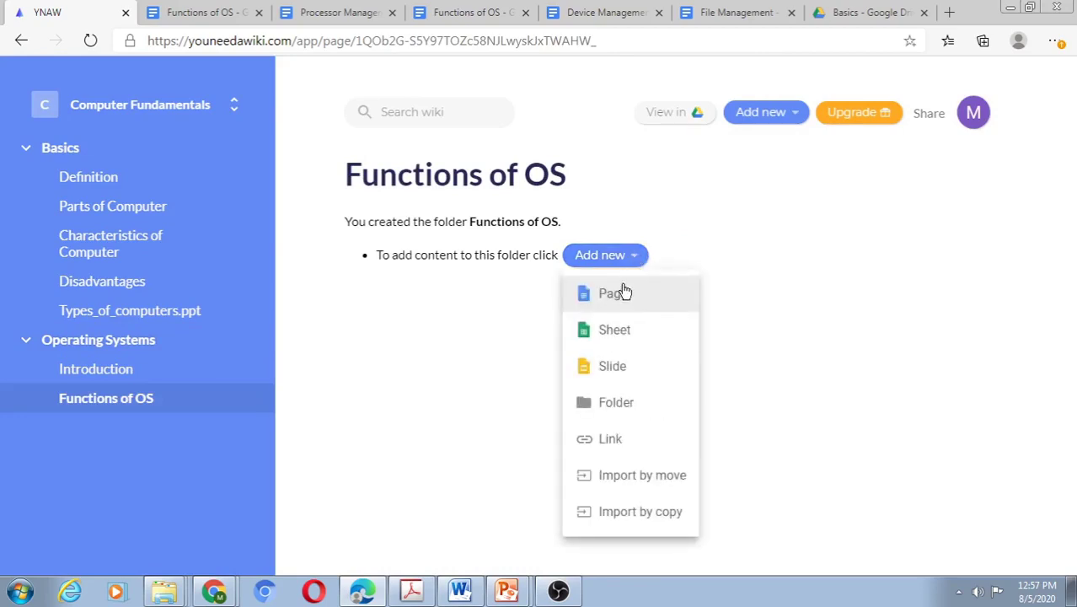
click(622, 292)
text(P)
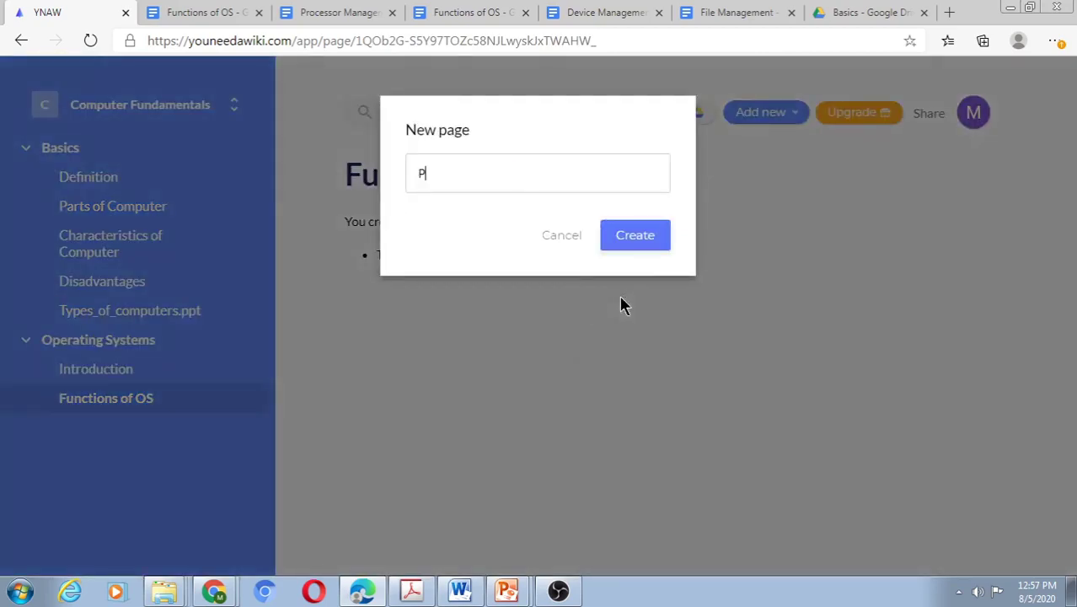
text(rocessor Manag)
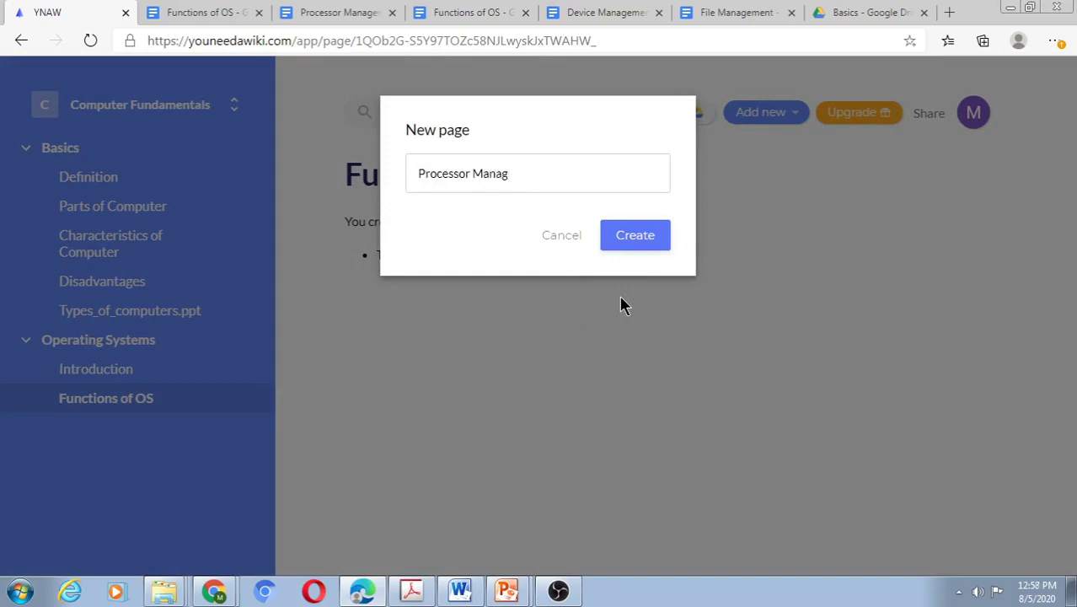
text(ement)
click(632, 242)
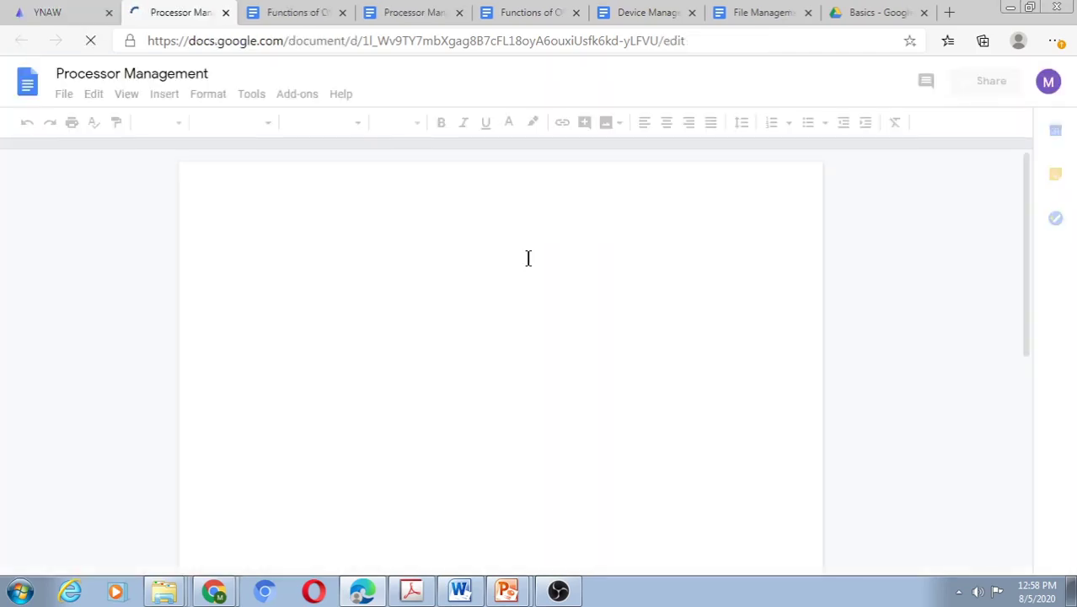
Copy the Processor management section, through Deadline scheduling, from Operating System.docx in Word and paste it into the Processor Management document
click(459, 590)
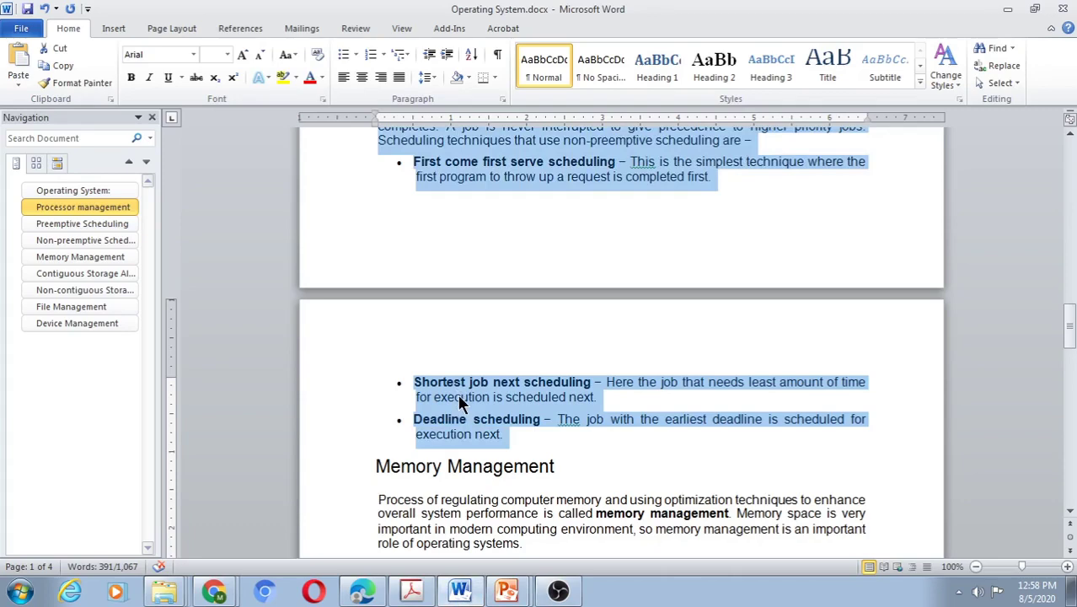
click(360, 593)
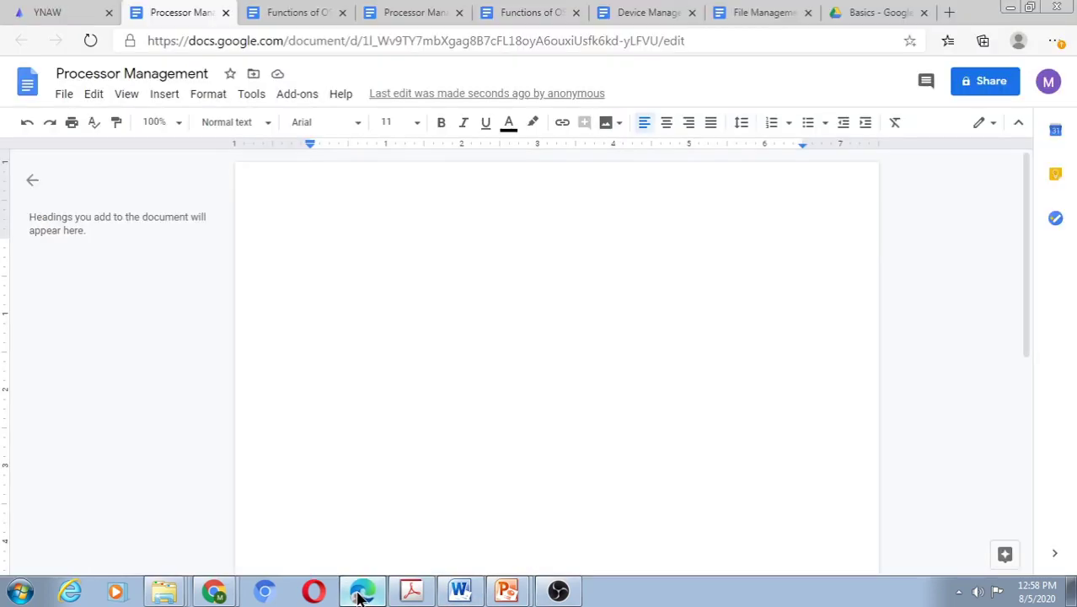
key(ctrl+v)
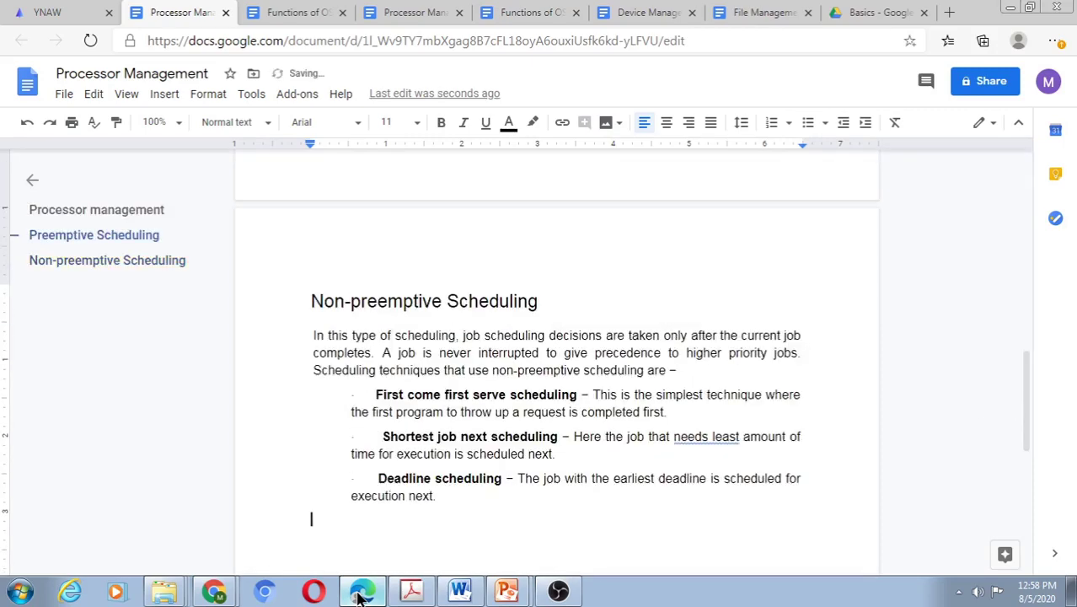
Return to the wiki and create a page named "Memory Management" alongside Processor Management in the Functions of OS folder
click(76, 17)
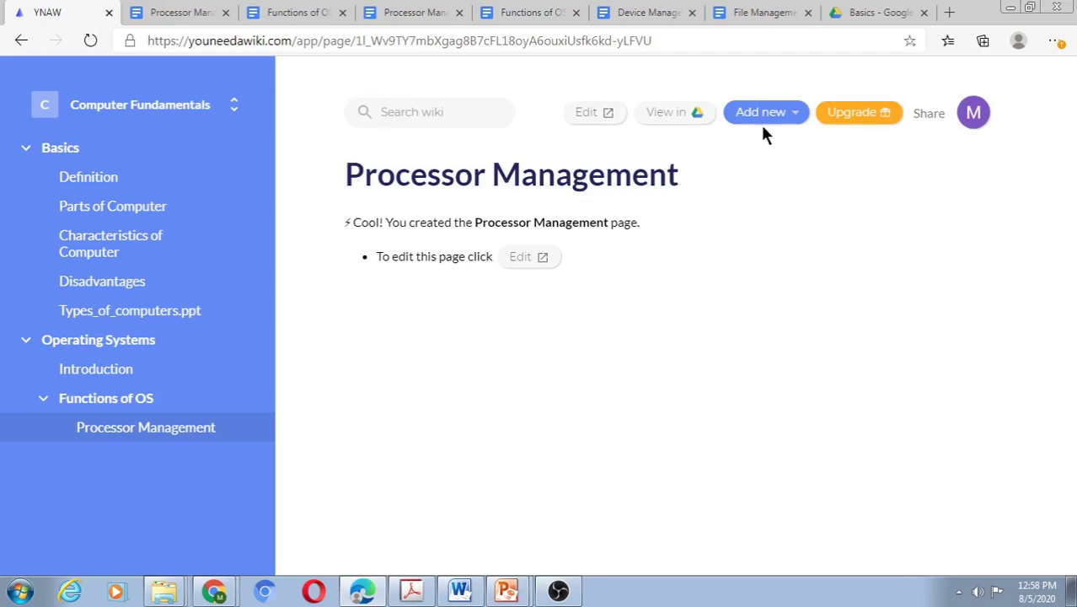
click(769, 119)
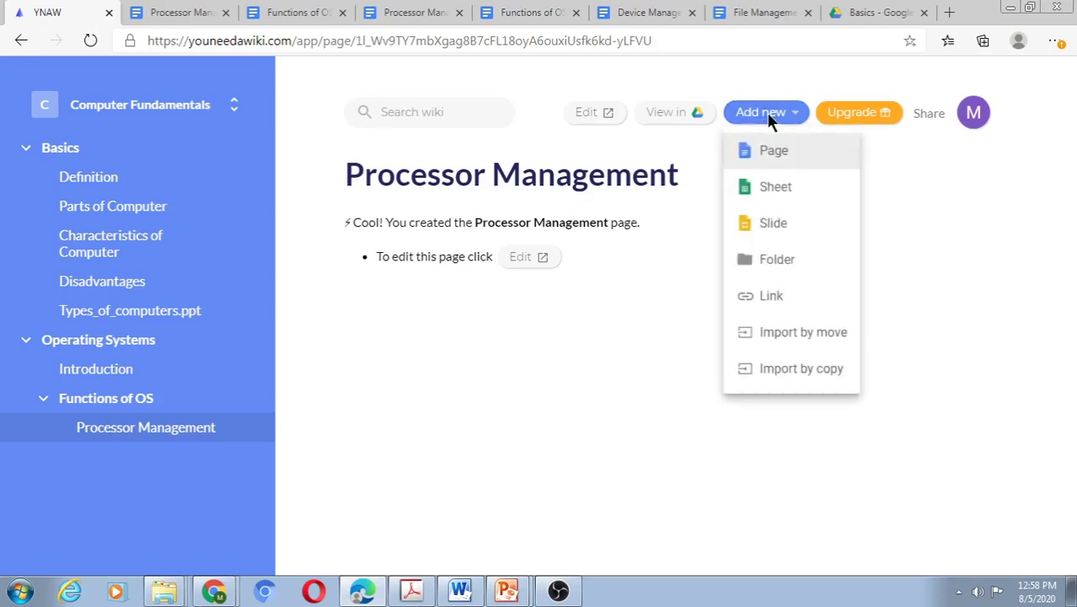
click(772, 160)
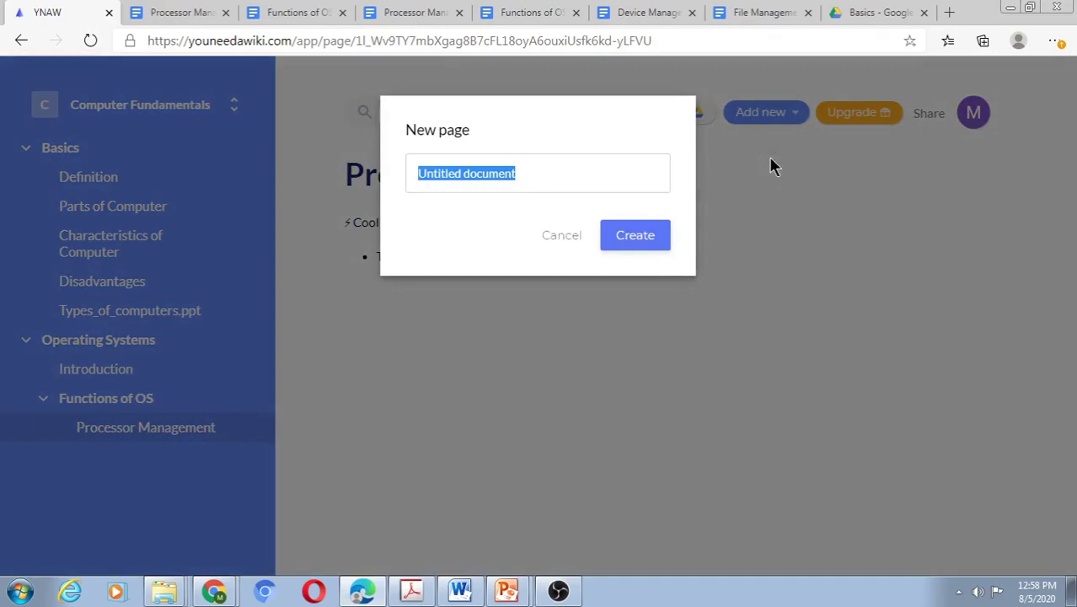
text(Memory)
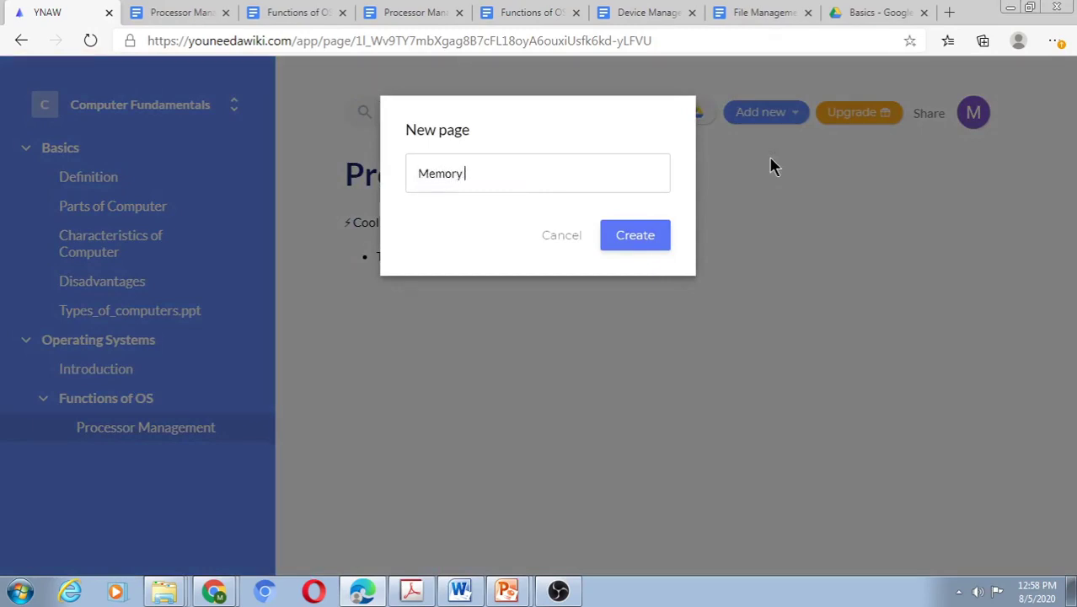
text( Management)
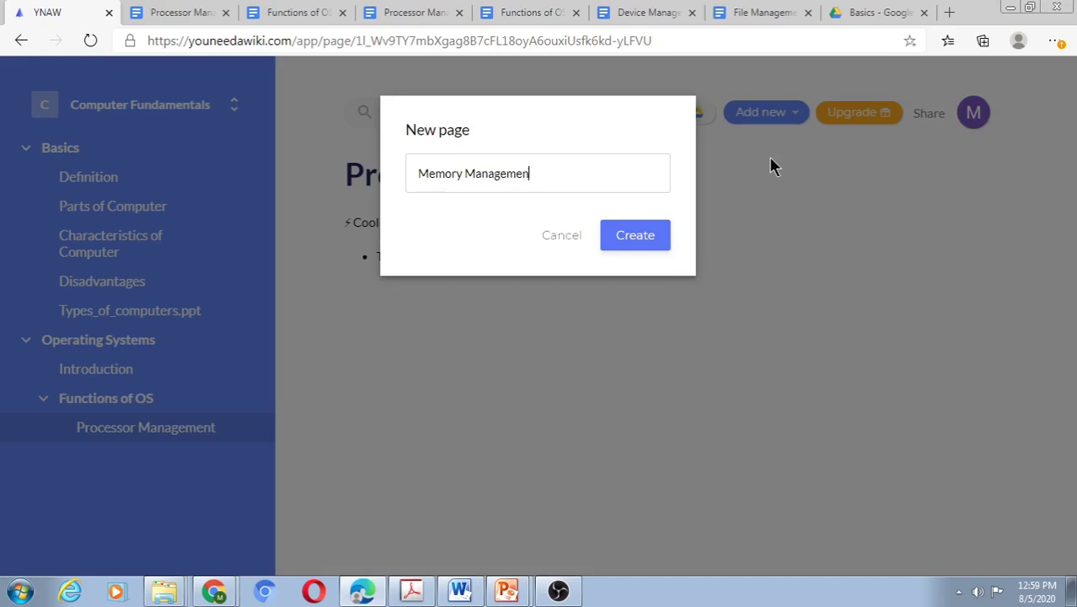